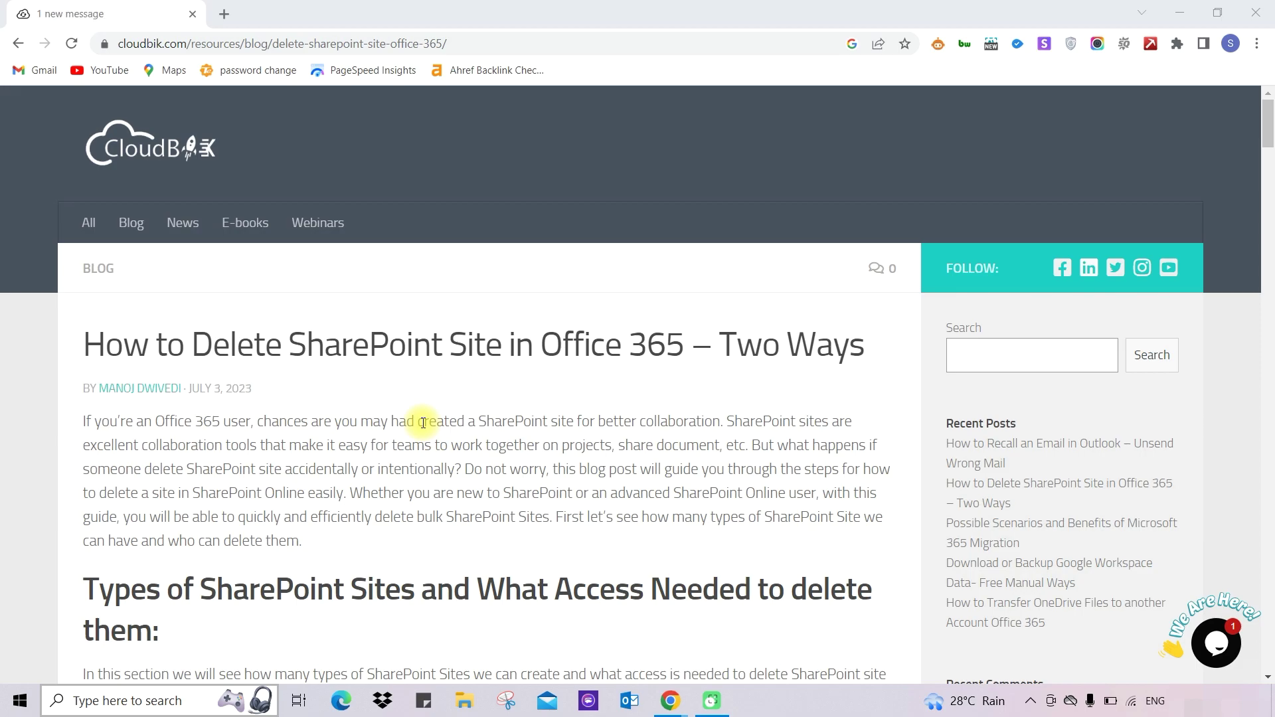
Scroll through the CloudBik article 'How to Delete SharePoint Site in Office 365 – Two Ways'
scroll(261, 501, "down", 6)
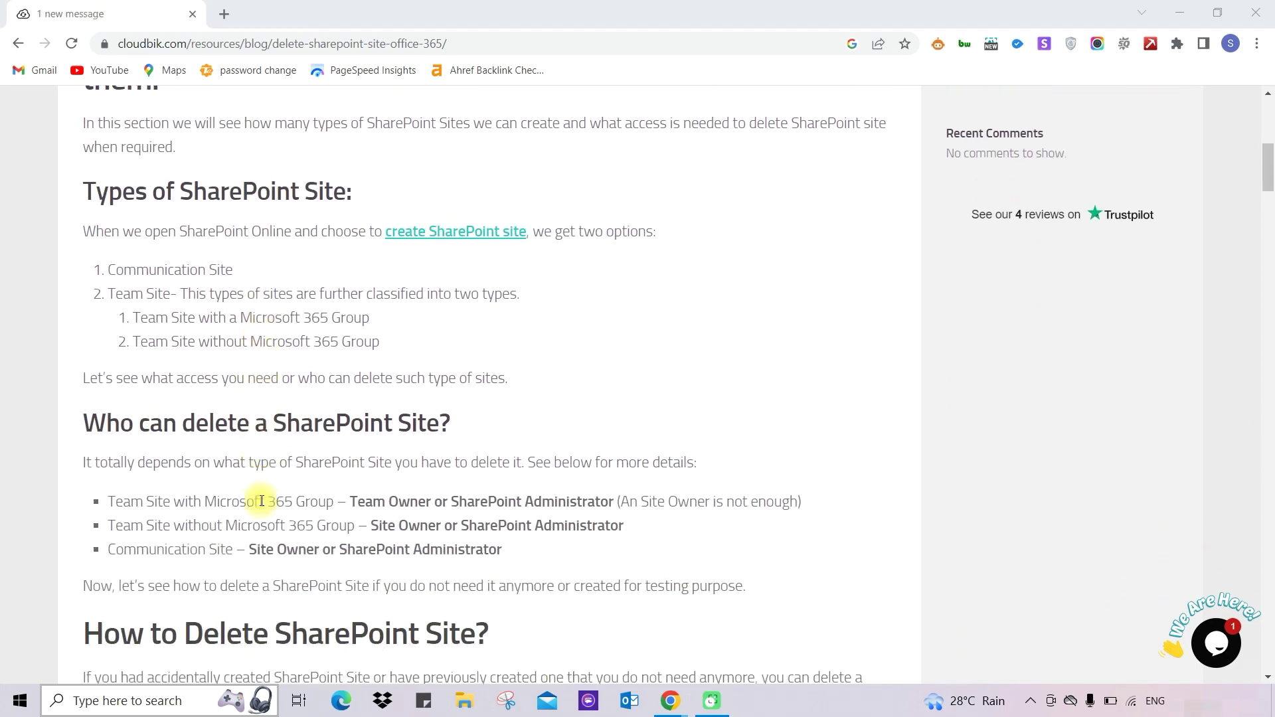
scroll(261, 500, "down", 1)
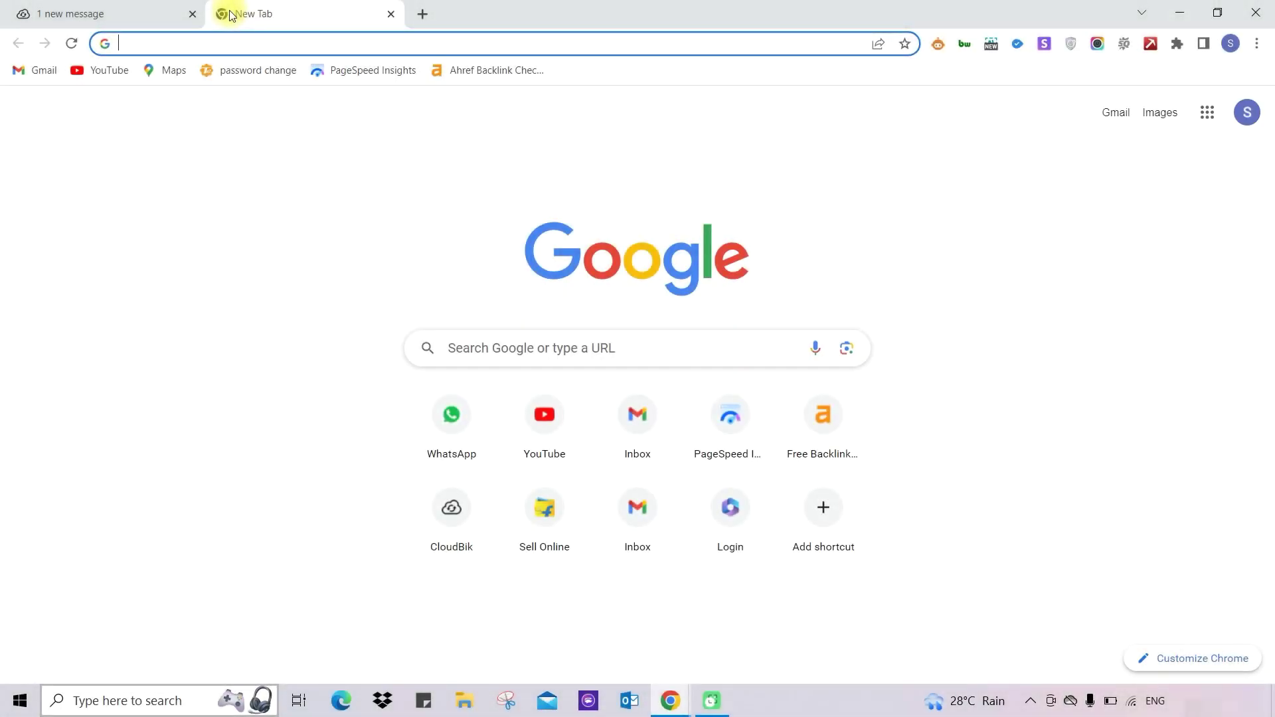
Go from office.com through Admin and Show all to the SharePoint admin center
type("office.com")
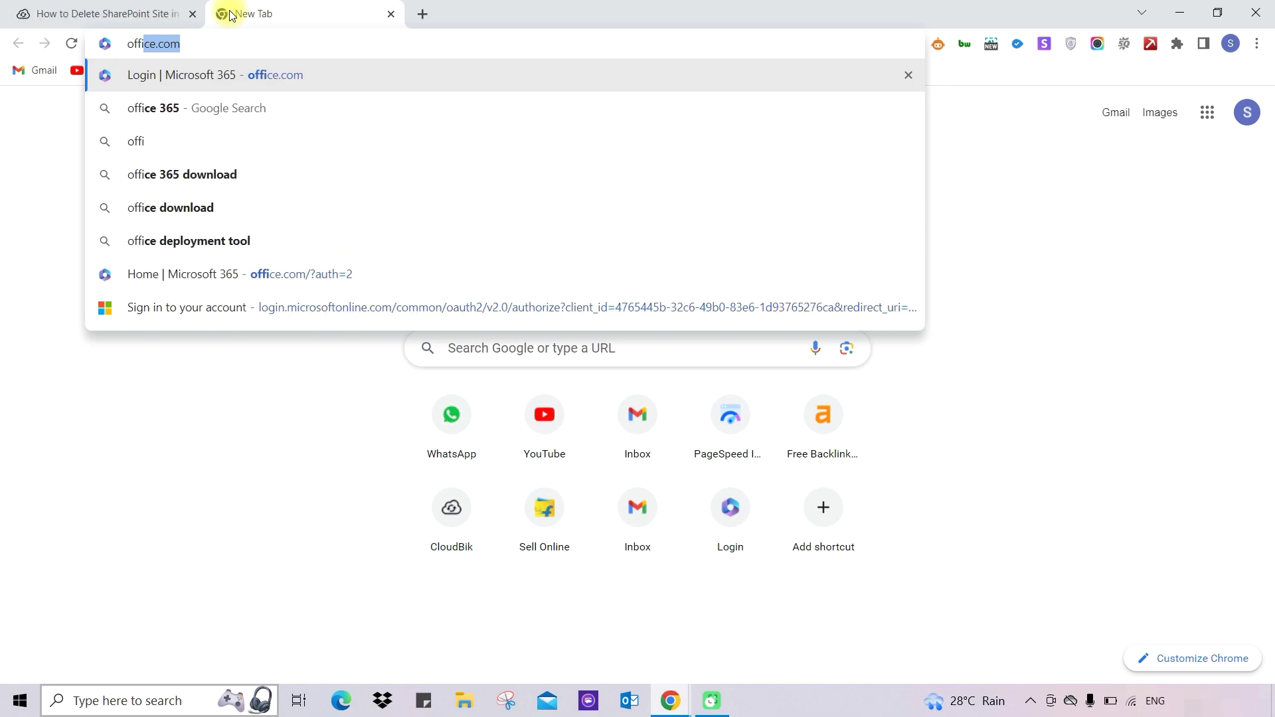
key("Return")
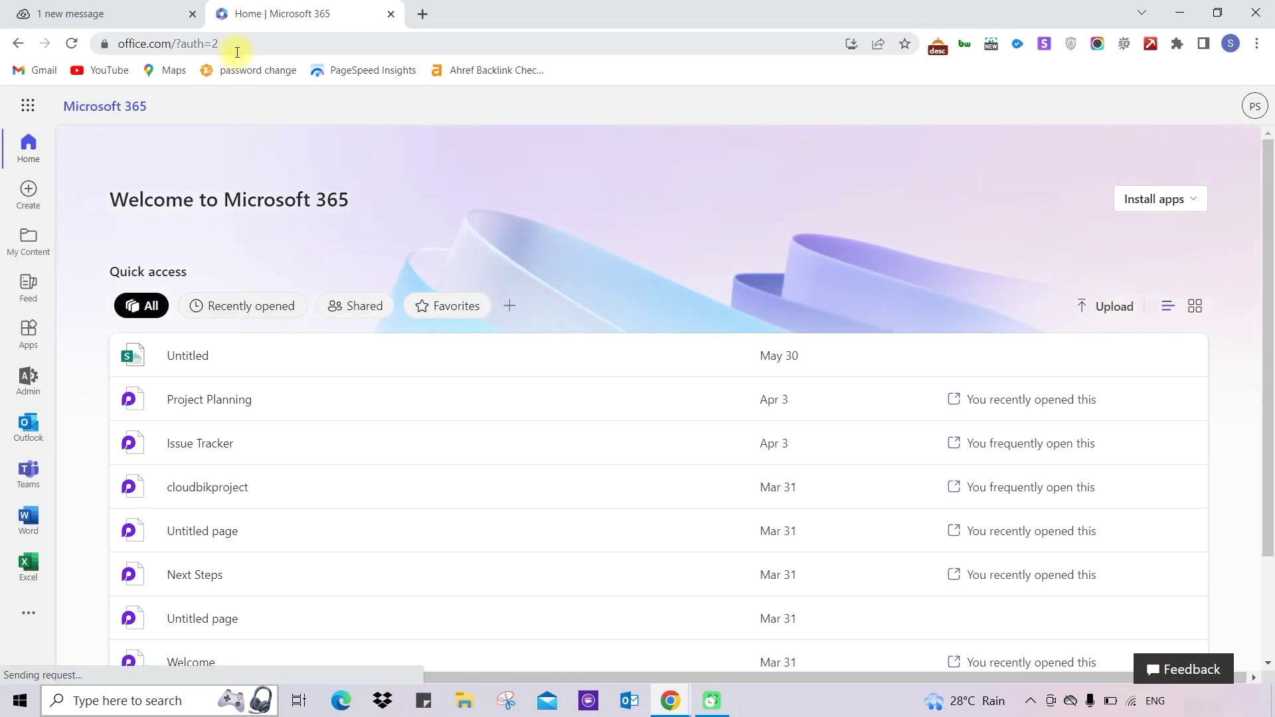
left_click(23, 390)
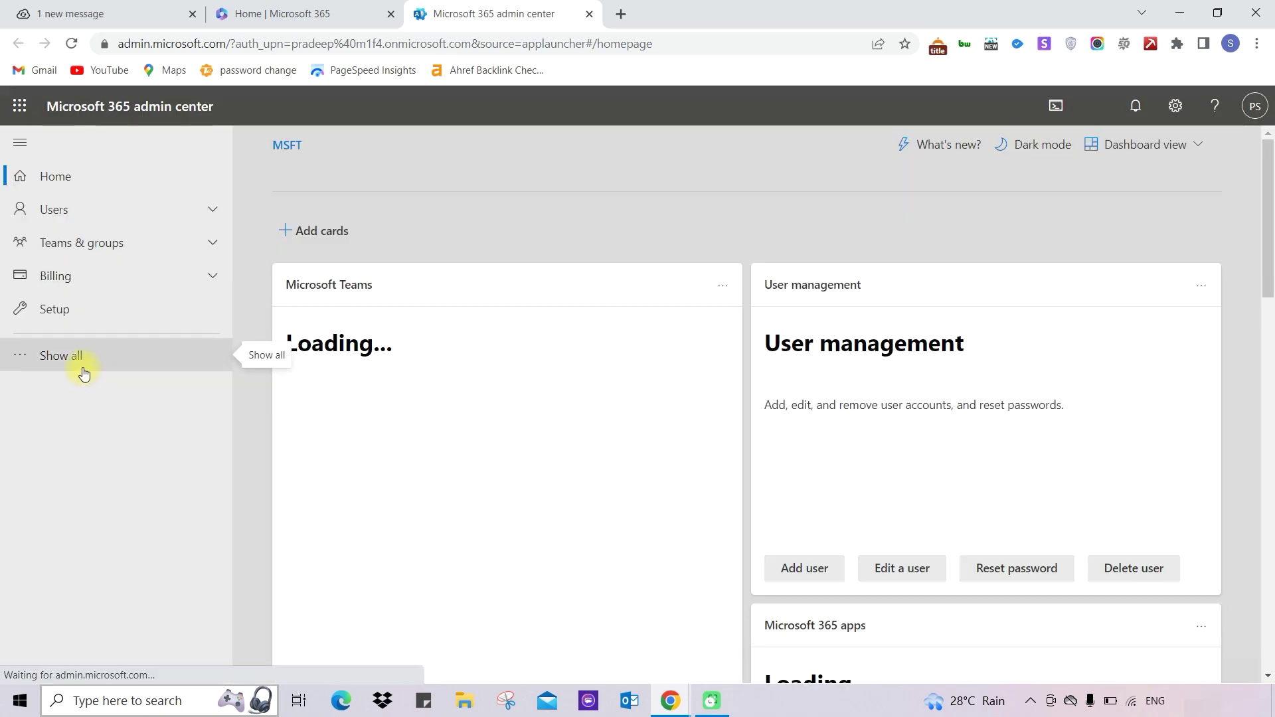
left_click(83, 359)
scroll(94, 471, "down", 4)
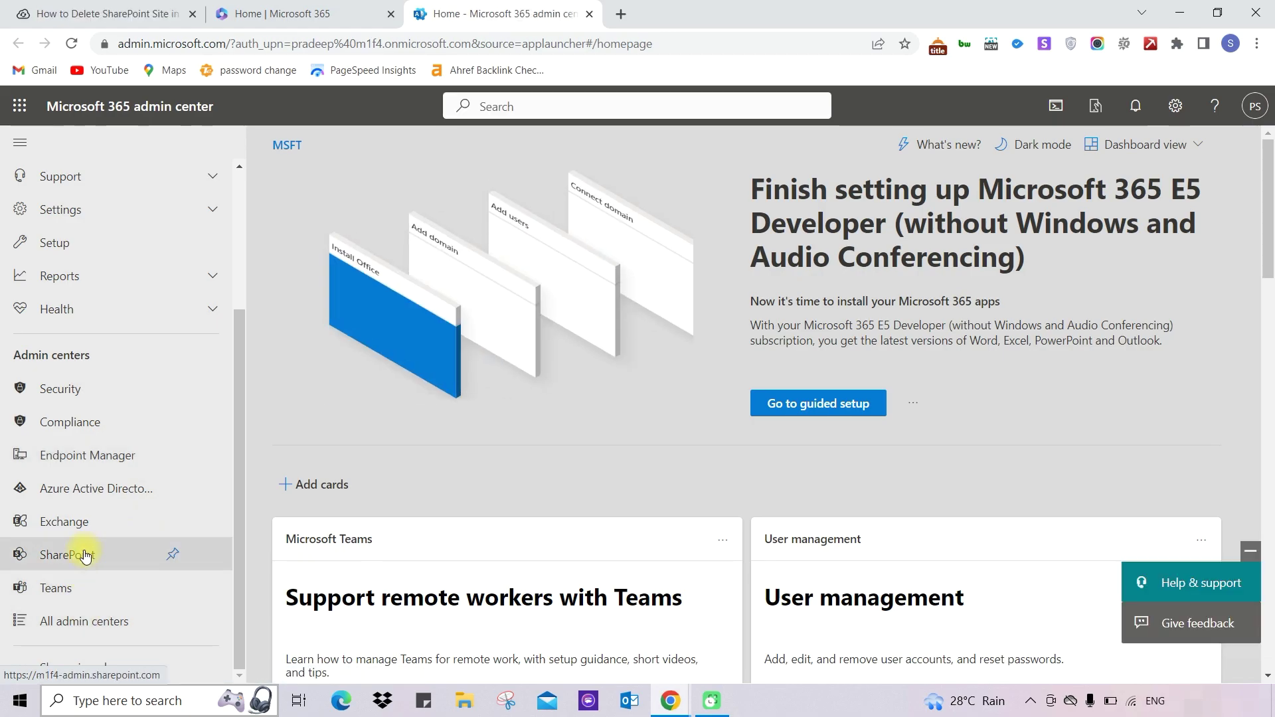
left_click(84, 555)
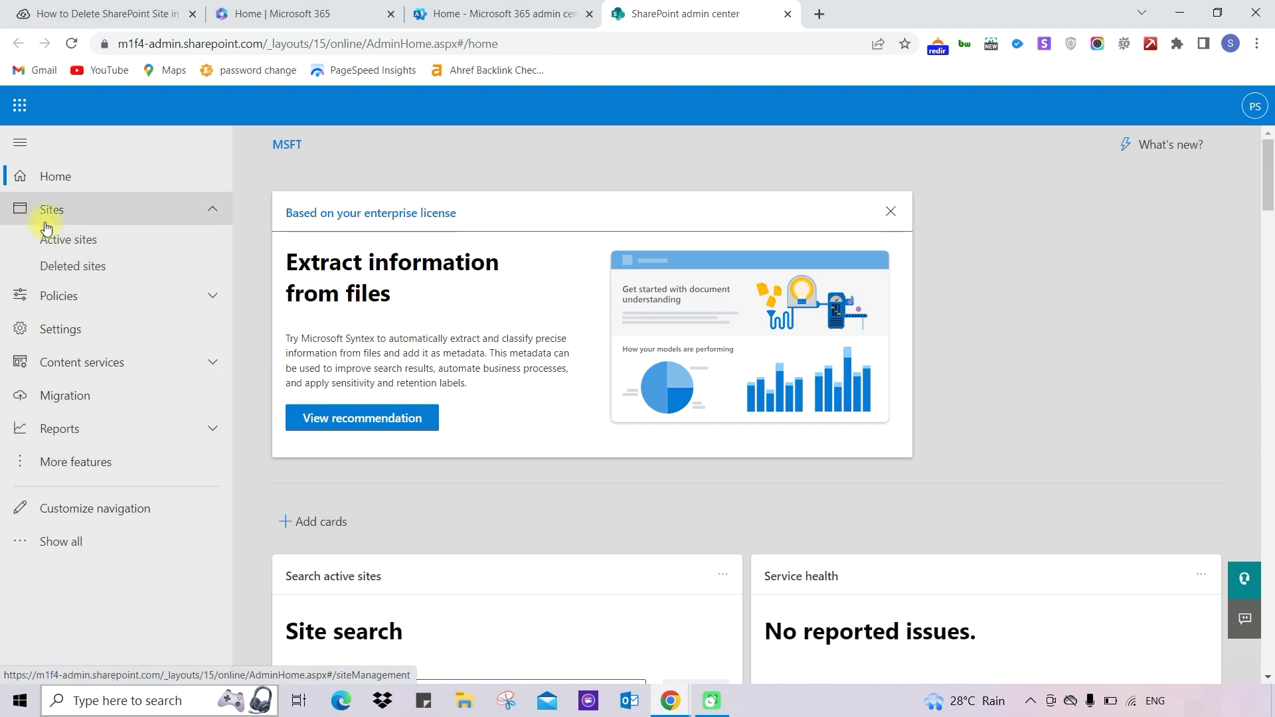
Delete the Mark 8 Project Team site from Active sites and close the result panel
left_click(69, 240)
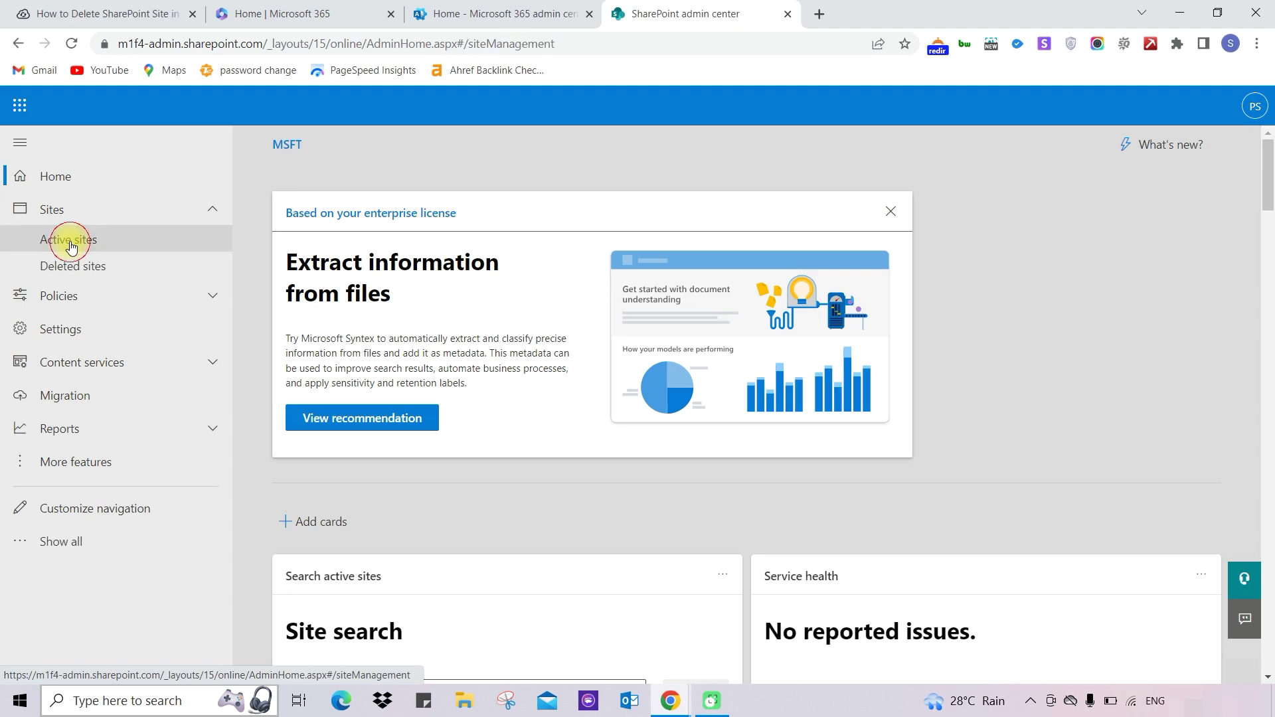
scroll(411, 392, "down", 1)
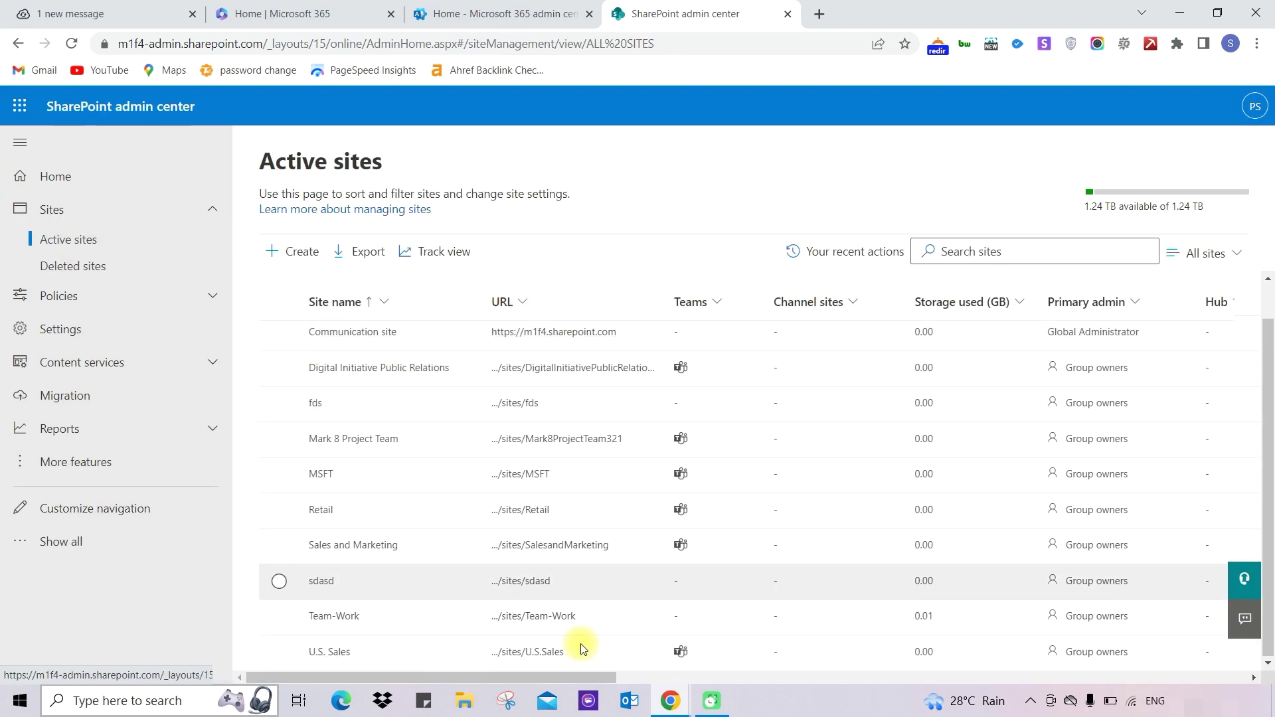
left_click(1222, 303)
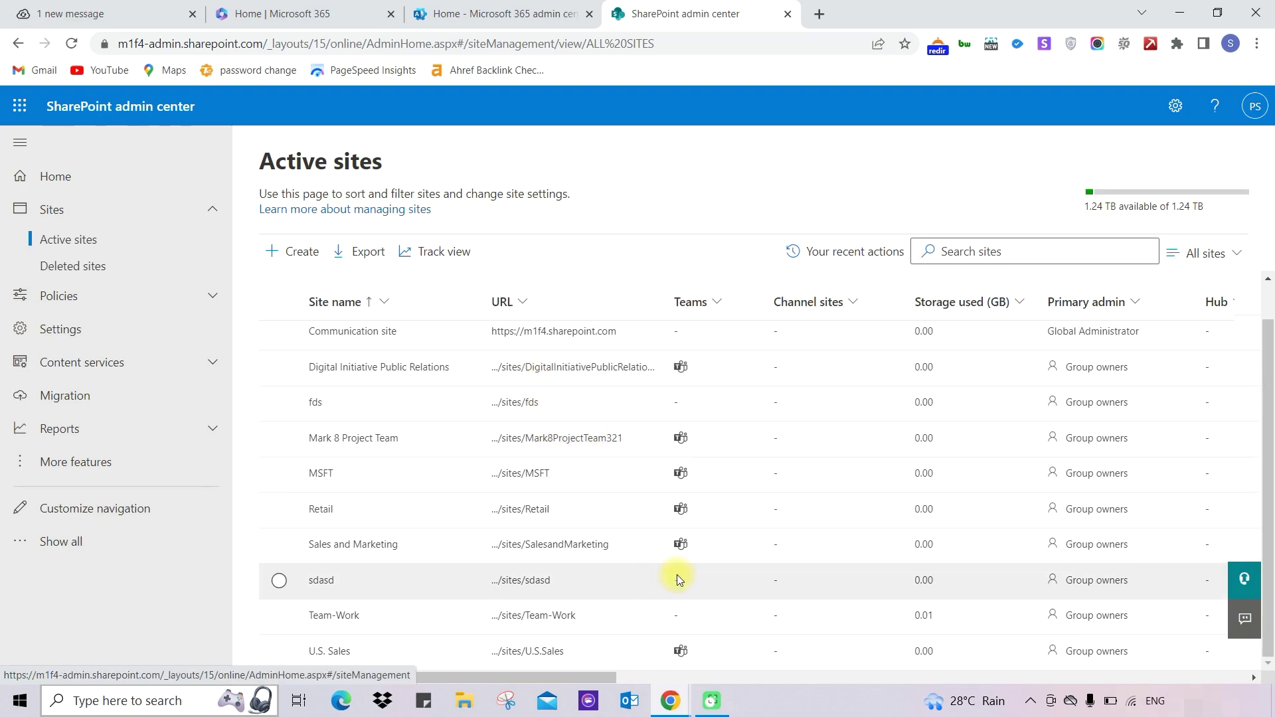
left_click(279, 439)
left_click(653, 251)
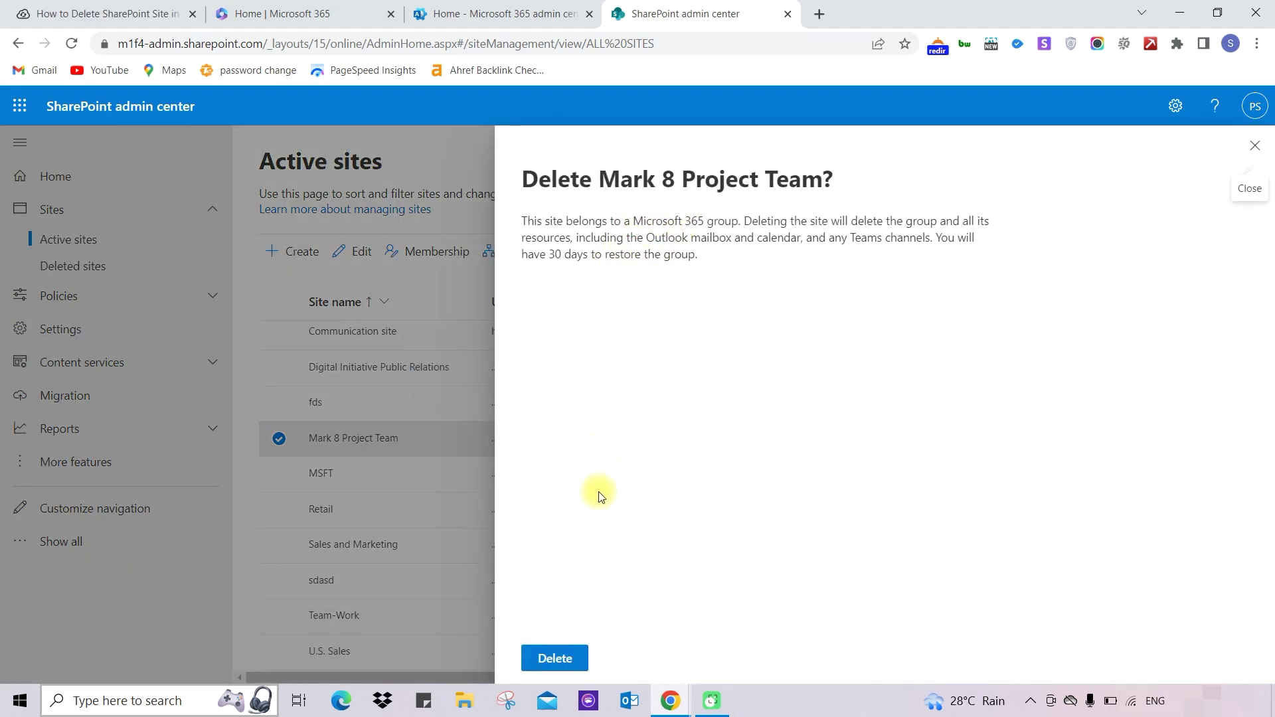
left_click(563, 664)
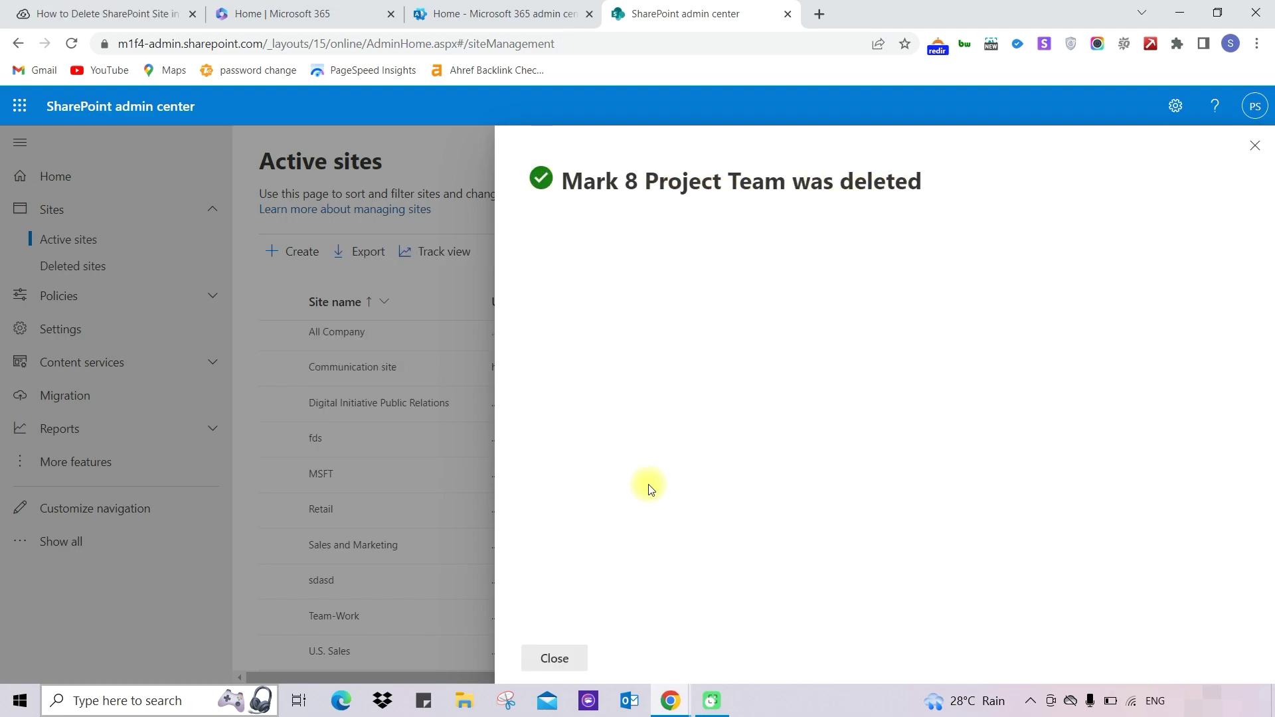
left_click(567, 656)
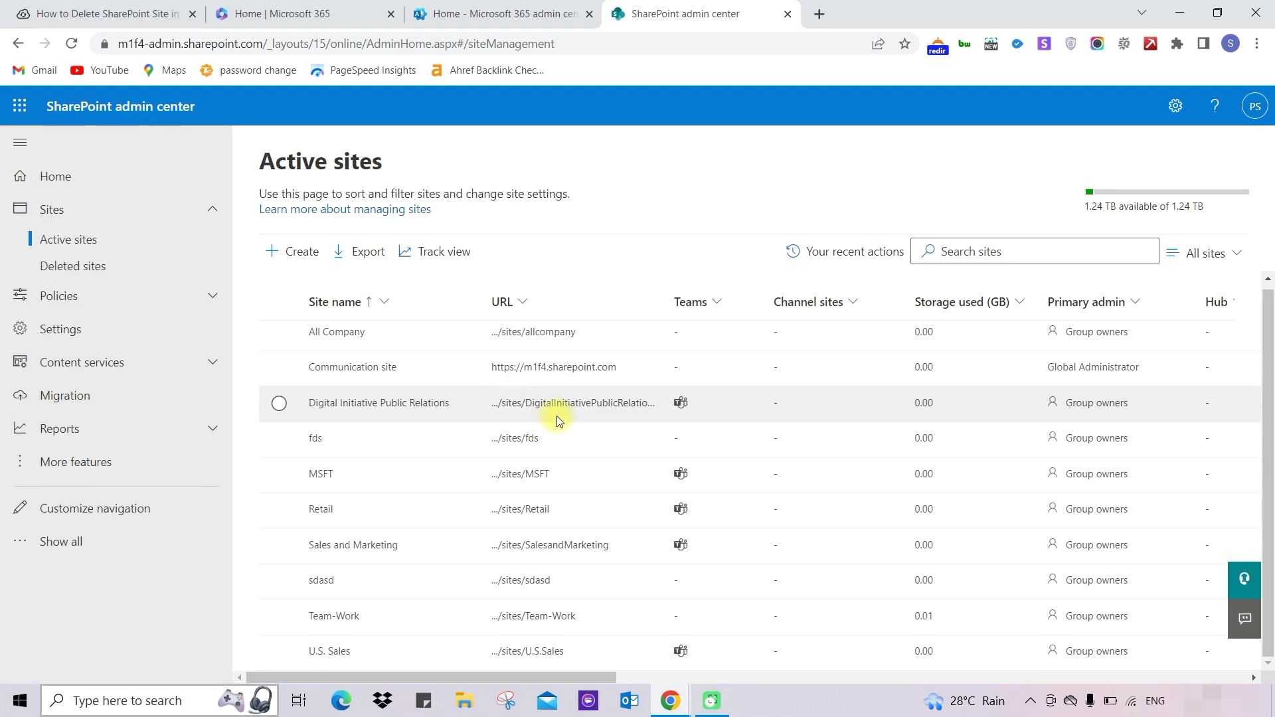
Select the Digital Initiative Public Relations, fds and Retail sites, leaving MSFT unselected
left_click(279, 405)
left_click(278, 439)
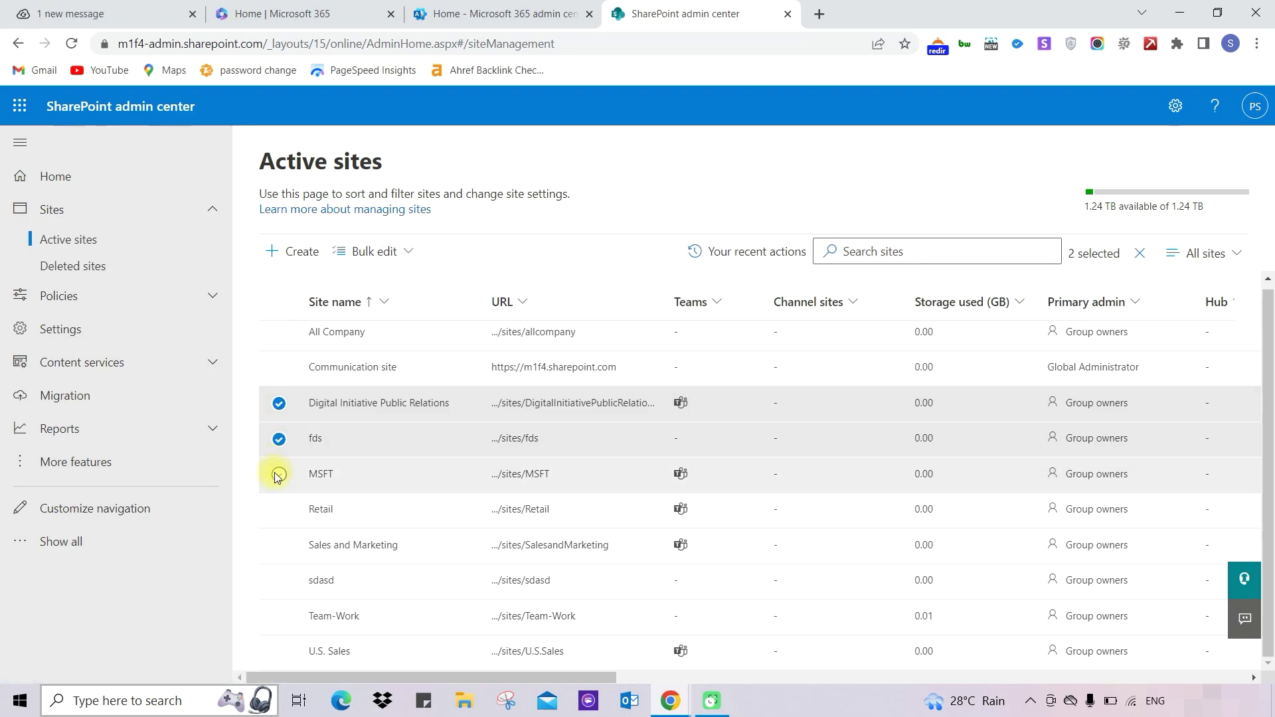
left_click(278, 475)
left_click(279, 475)
left_click(279, 509)
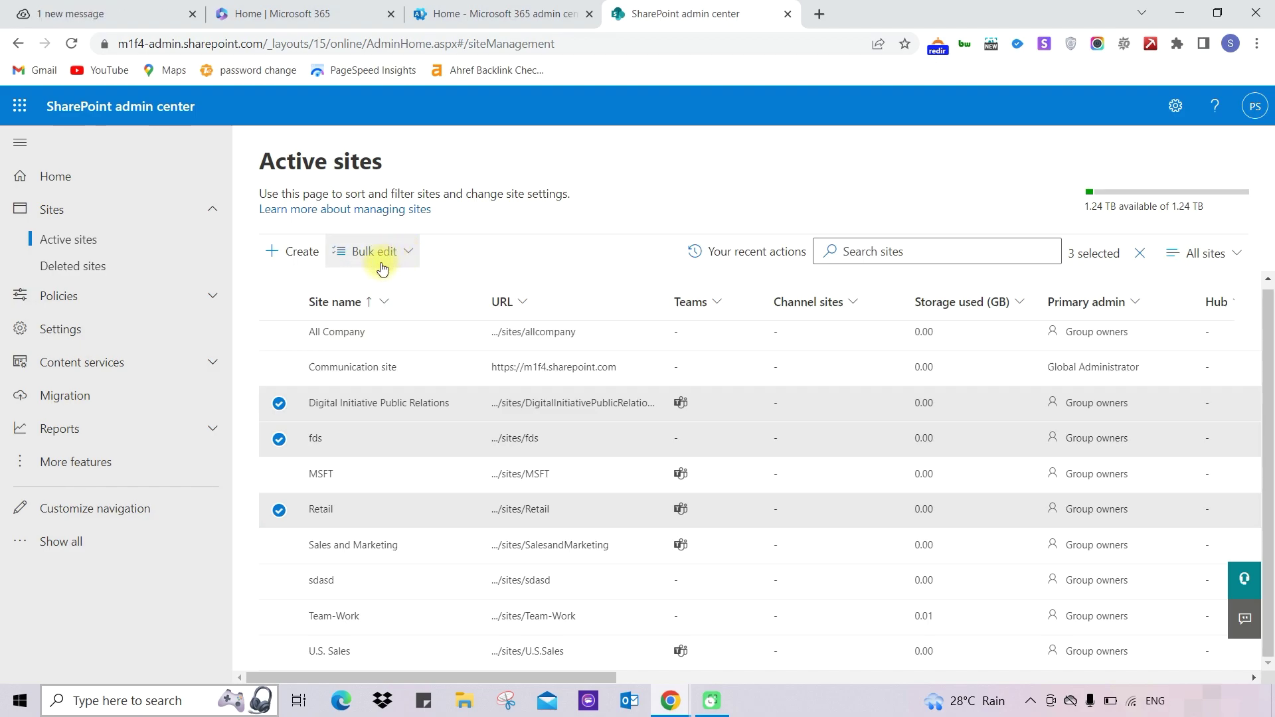
Delete the three selected sites with their group-connected resources, then view Deleted sites
left_click(405, 256)
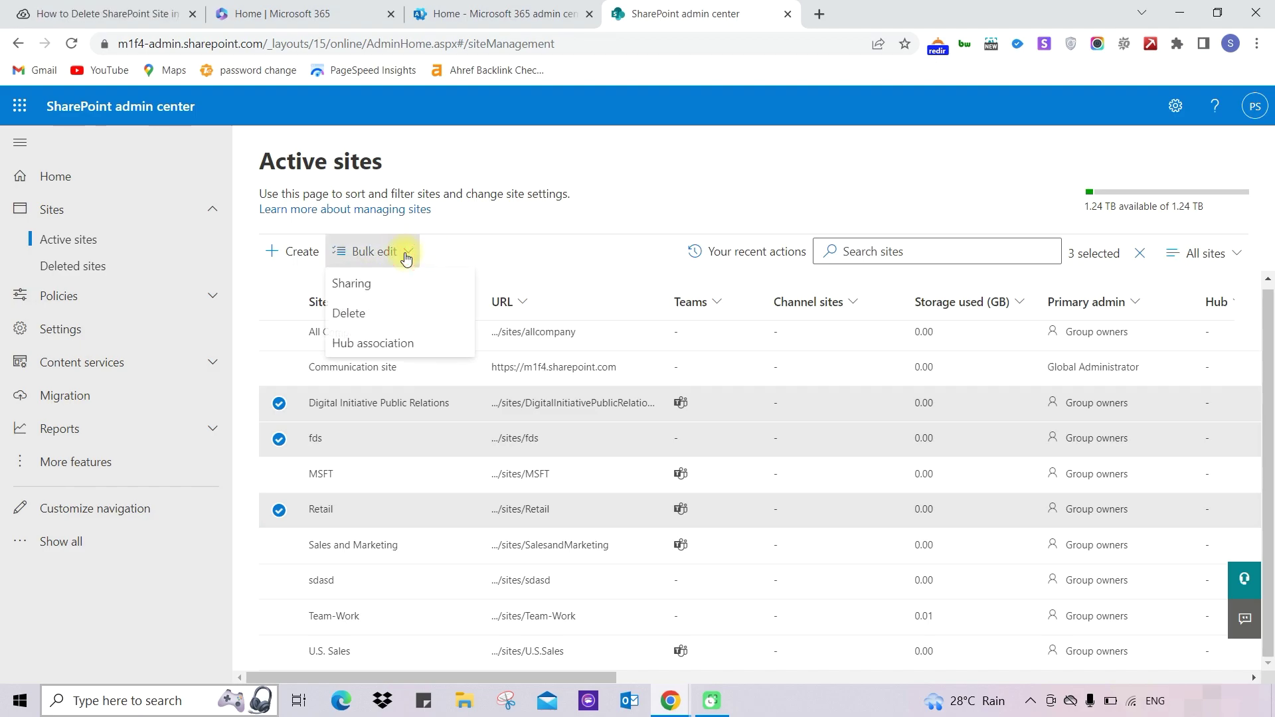
left_click(367, 313)
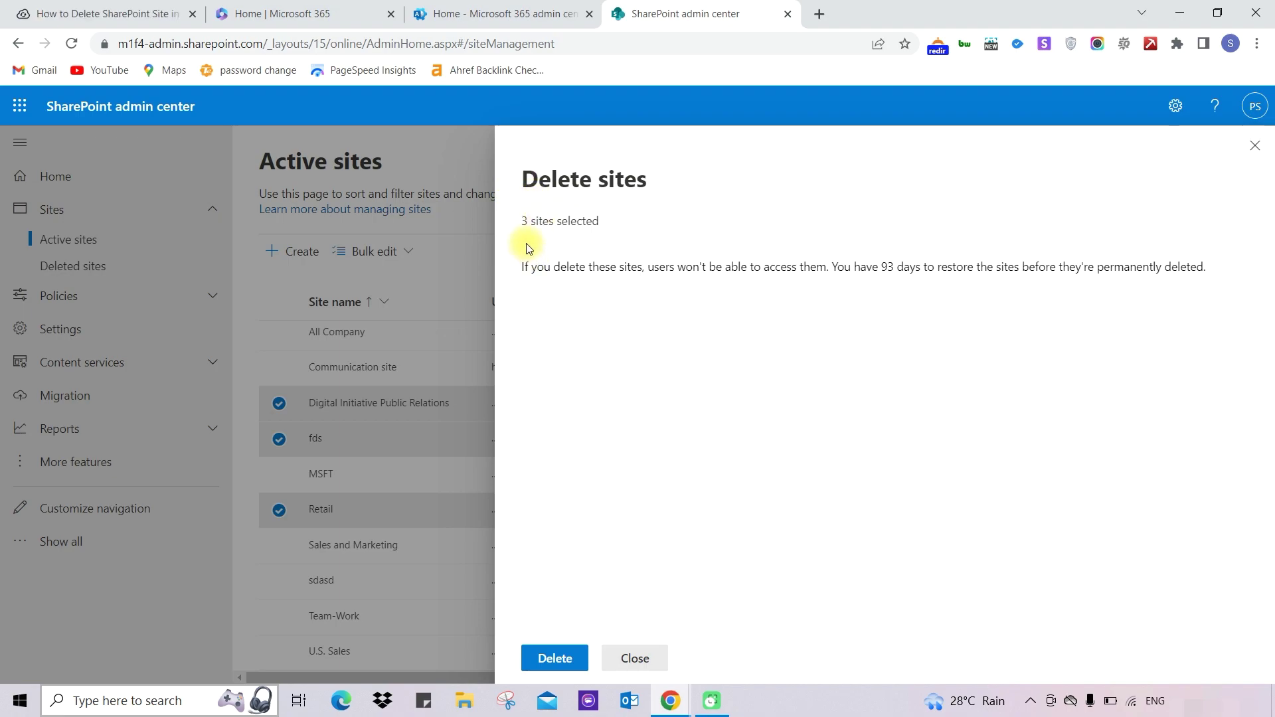
left_click_drag(521, 220, 605, 220)
left_click(604, 448)
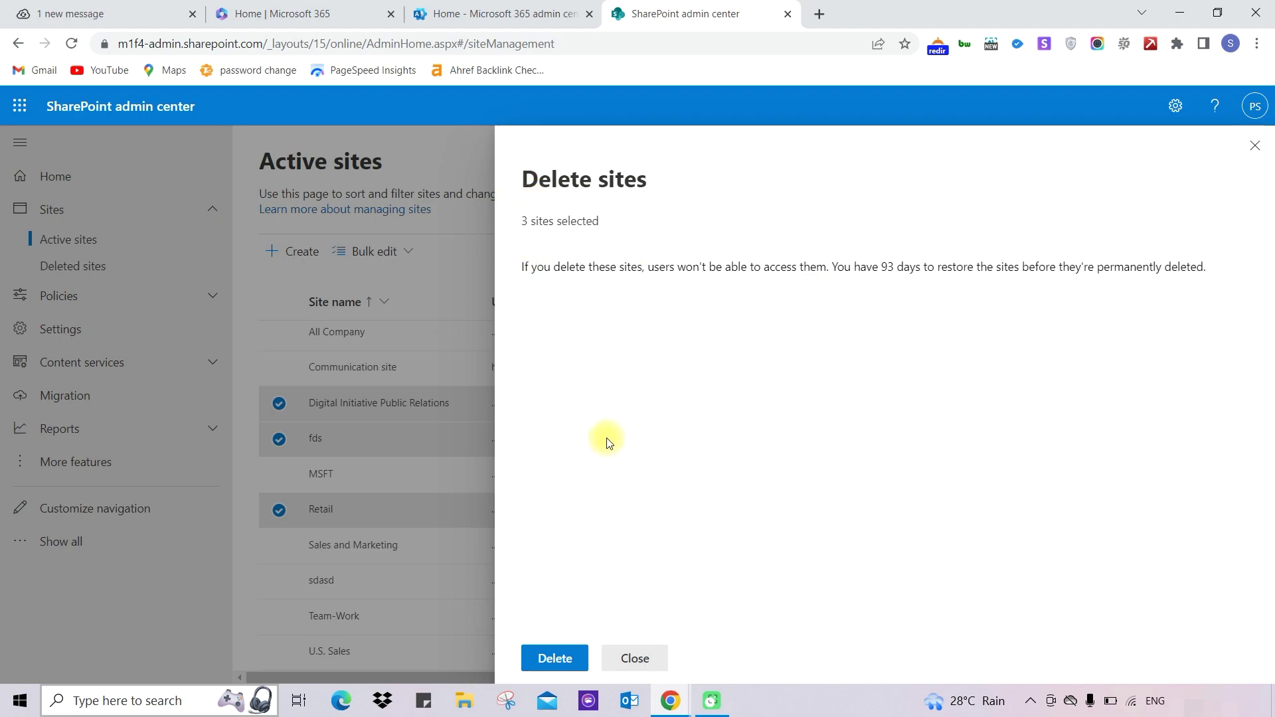
left_click(568, 658)
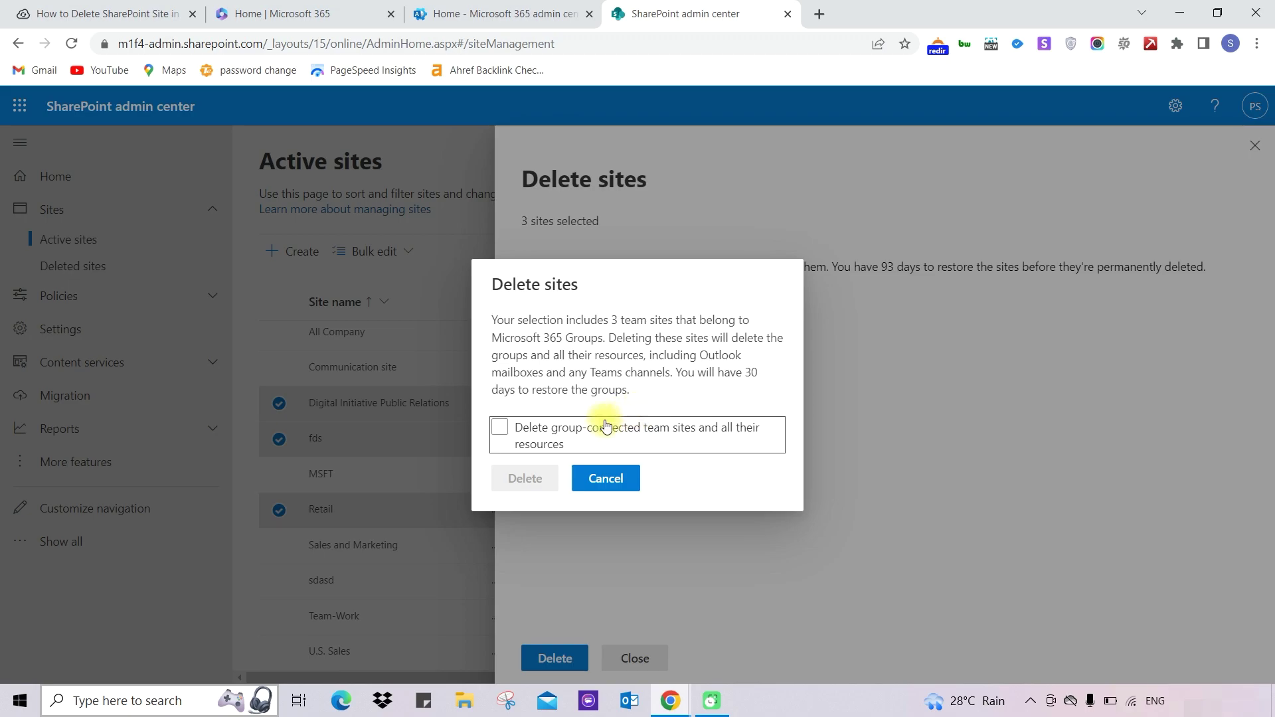
left_click(499, 428)
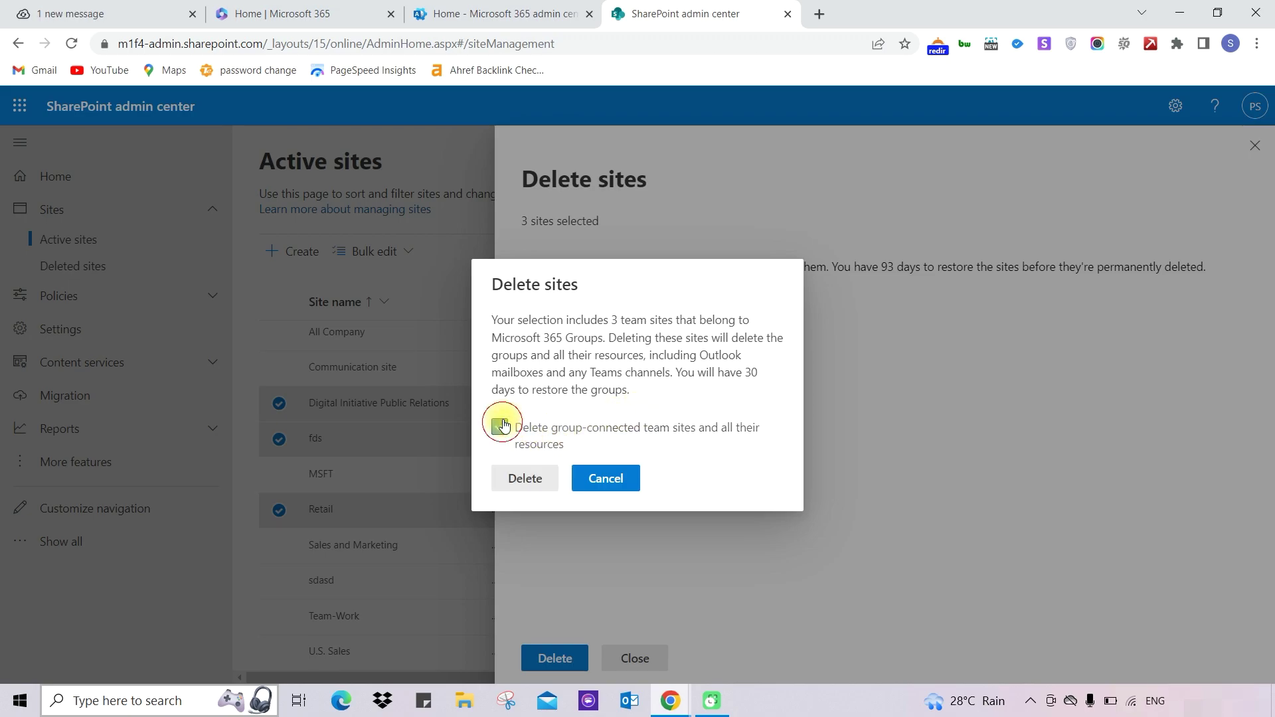
left_click(527, 481)
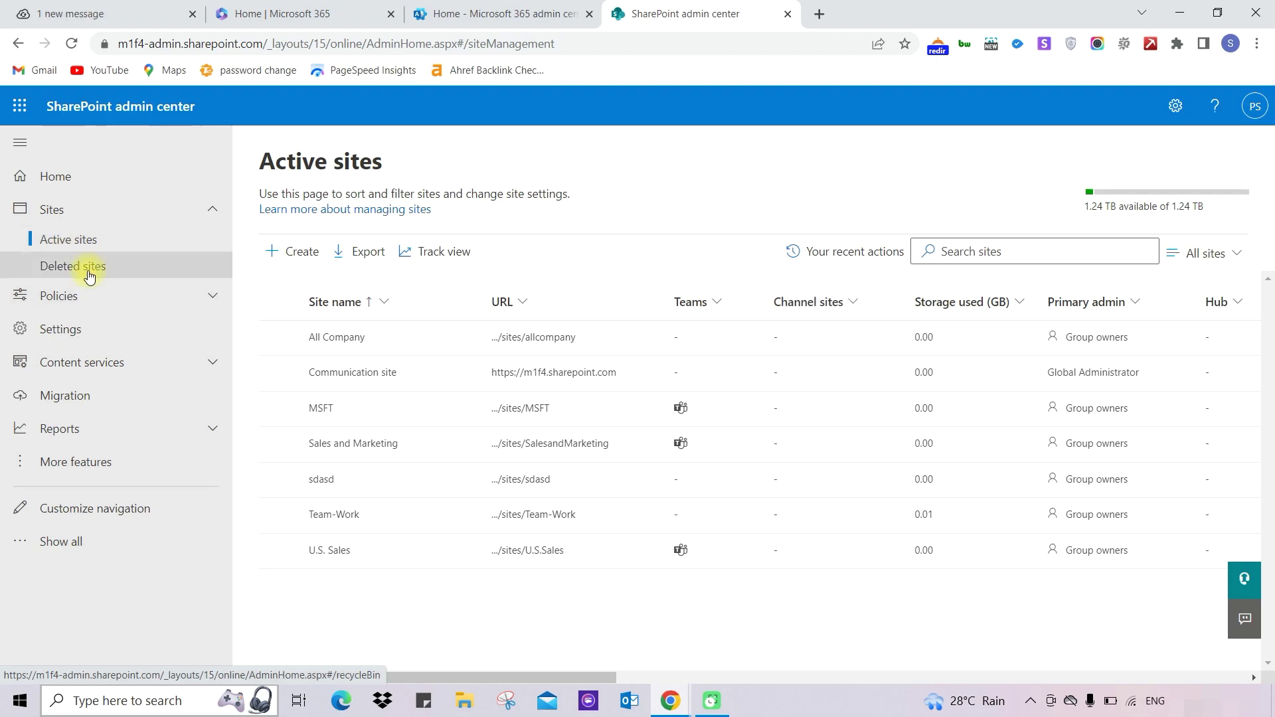
left_click(90, 276)
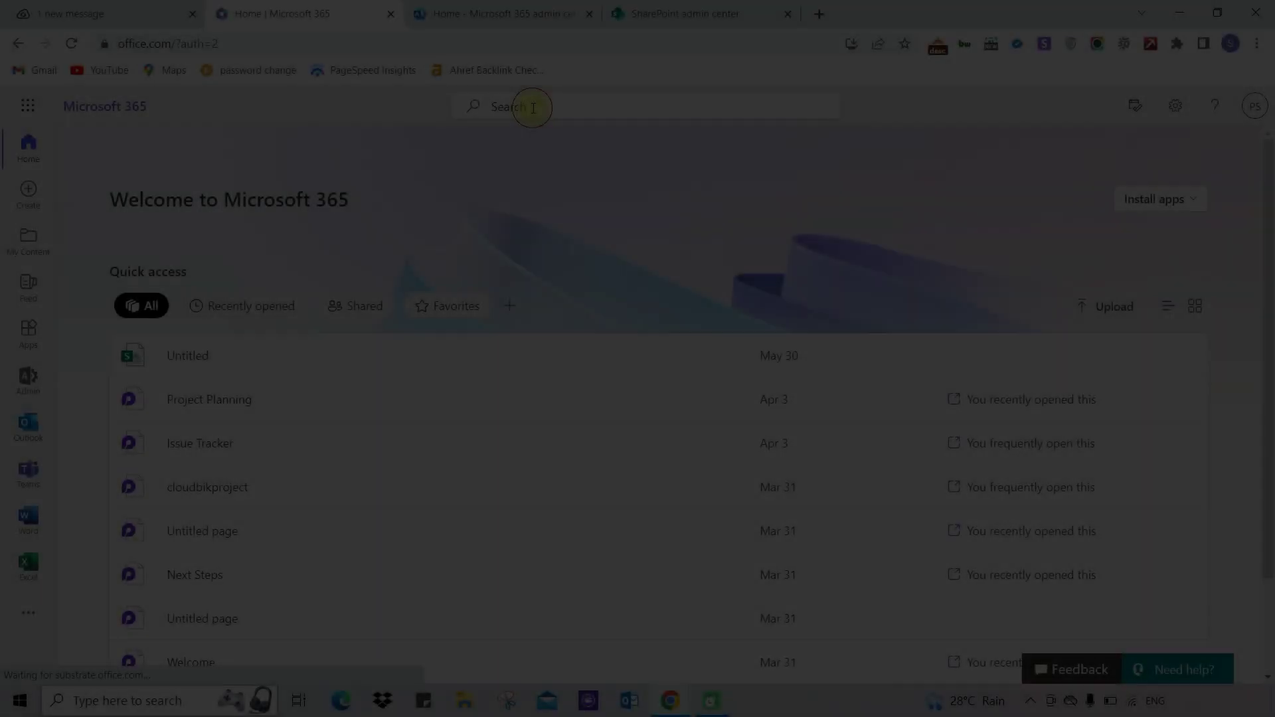
Search Microsoft 365 for 'sharepoint' and launch the SharePoint app
left_click(529, 105)
type("sharepoin")
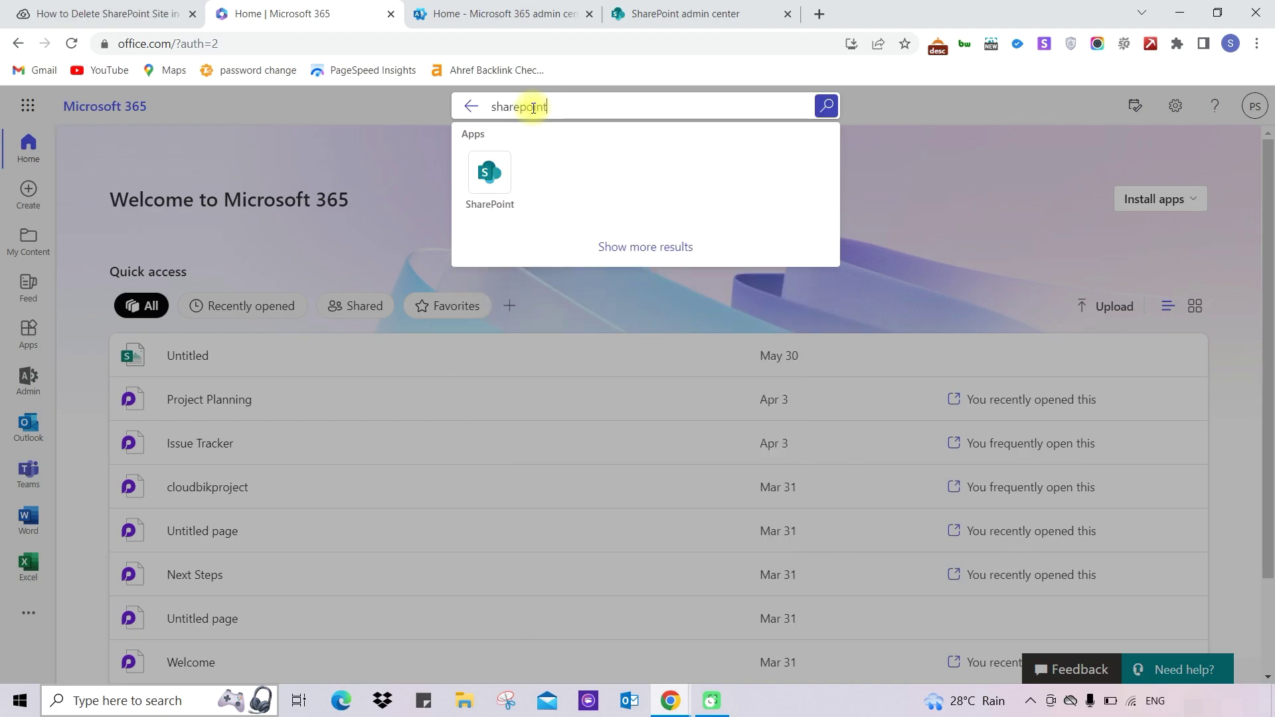
type("t")
left_click(491, 194)
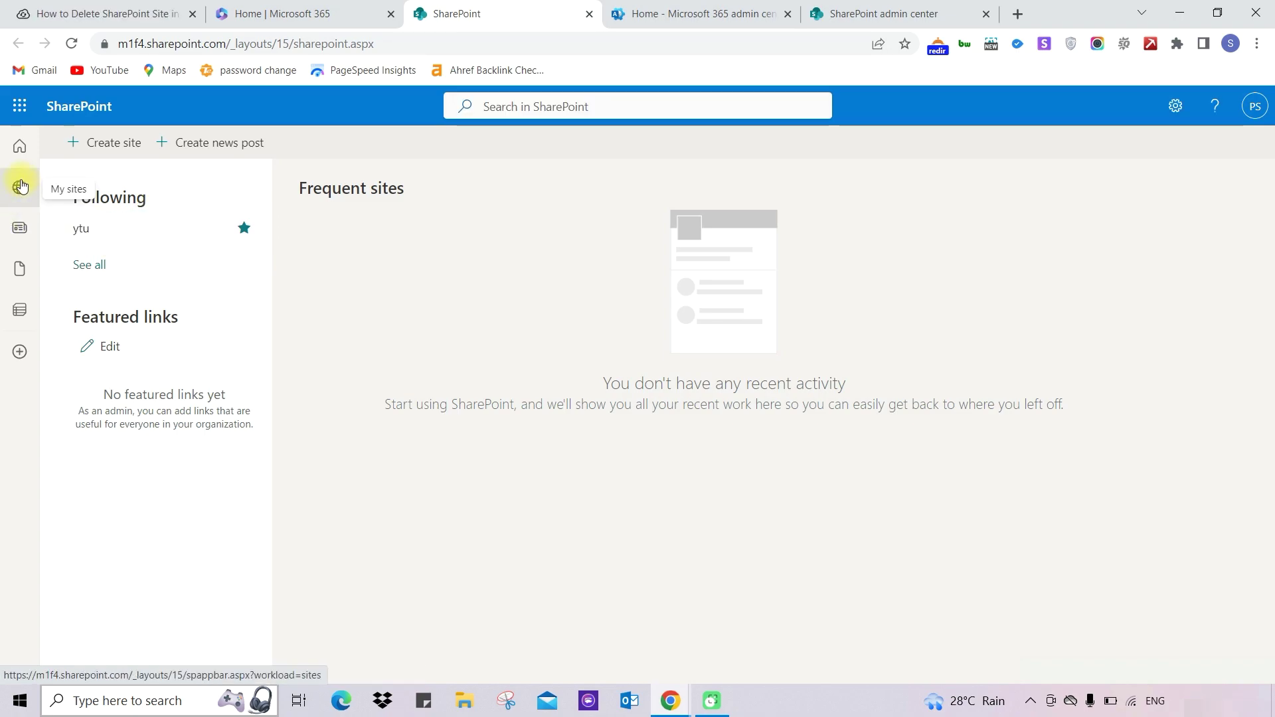
Search SharePoint for 'msft' and open the MSFT site from the results
left_click(21, 191)
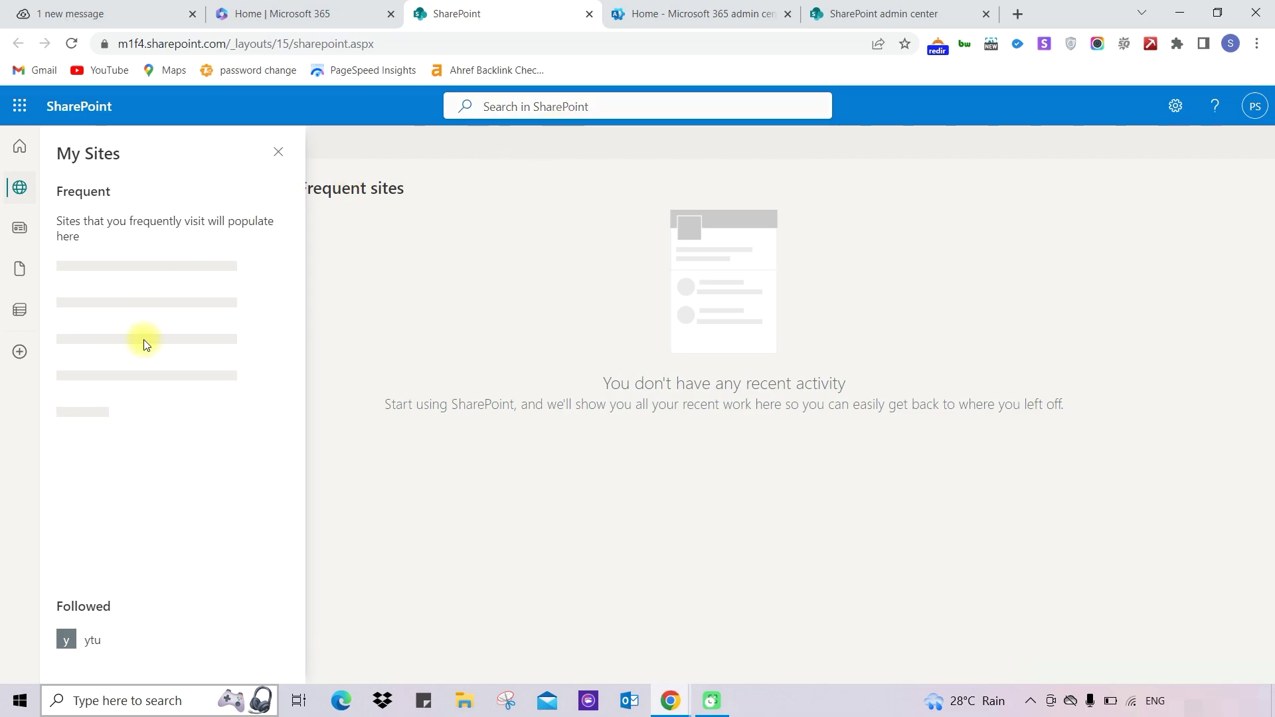
left_click(515, 108)
left_click(515, 108)
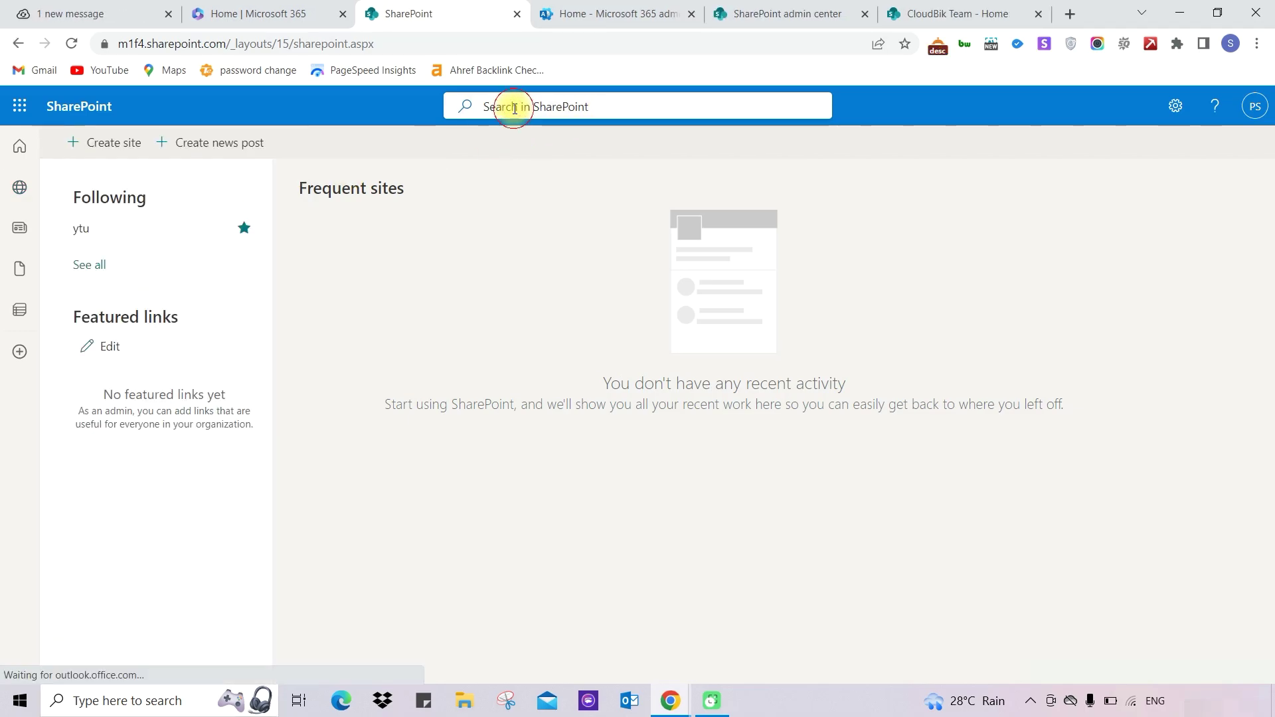
type("msft")
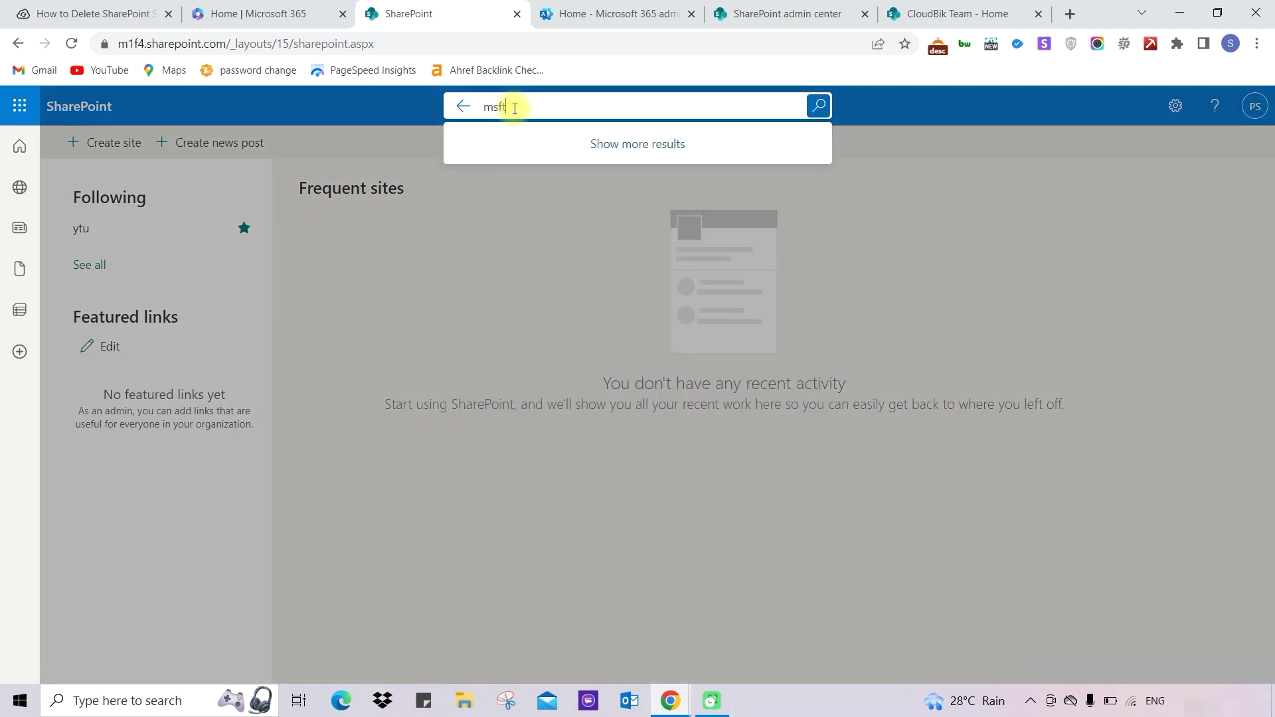
key("Return")
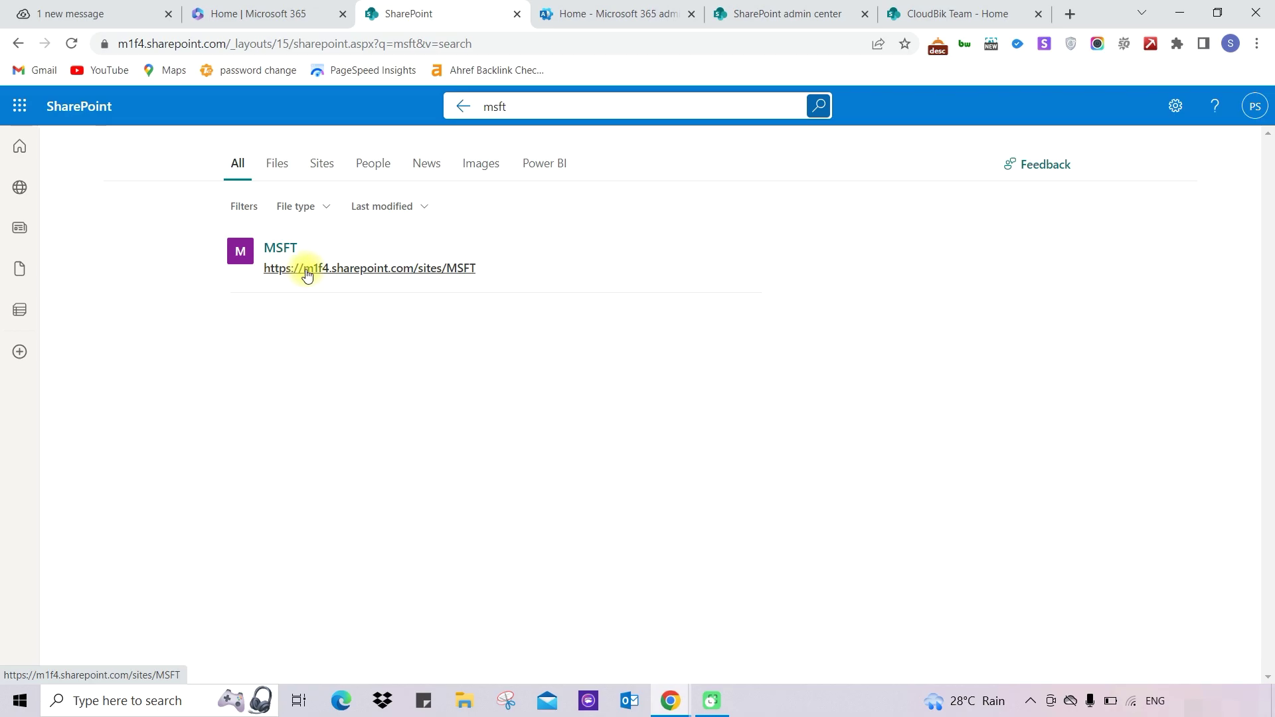
left_click(306, 270)
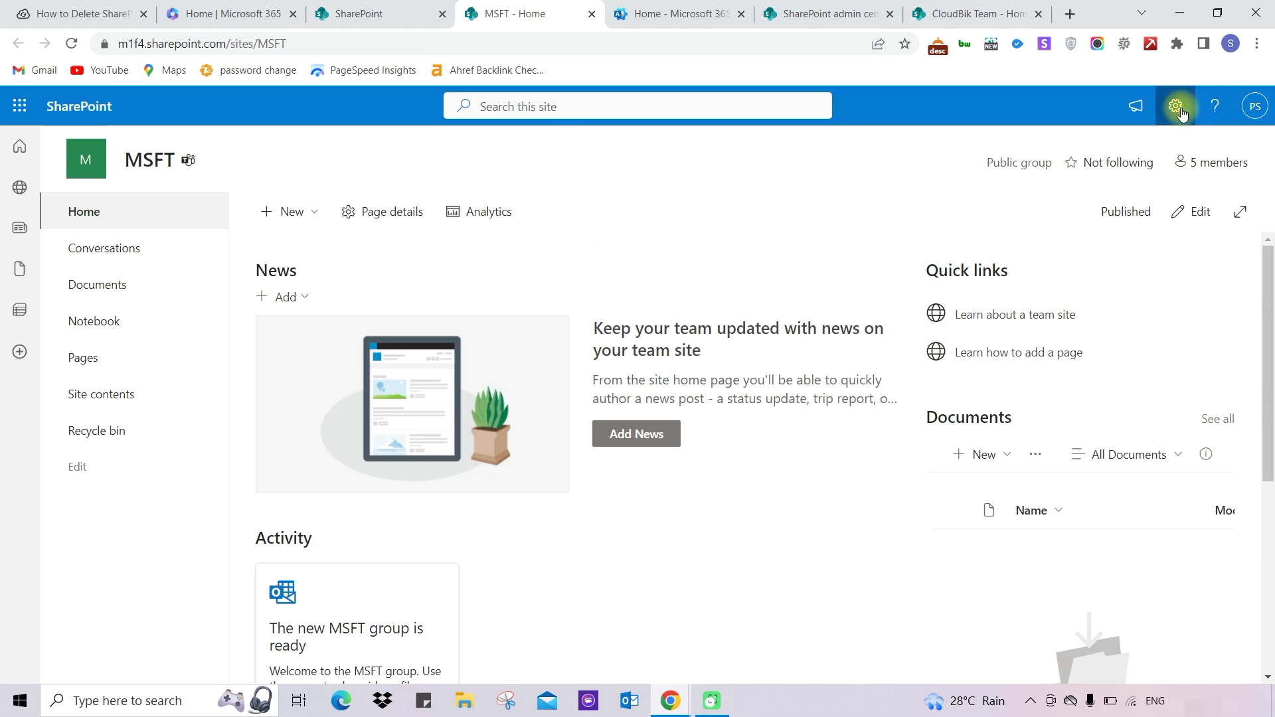
Delete the MSFT site and its Microsoft 365 group via Settings > Site information
left_click(1179, 111)
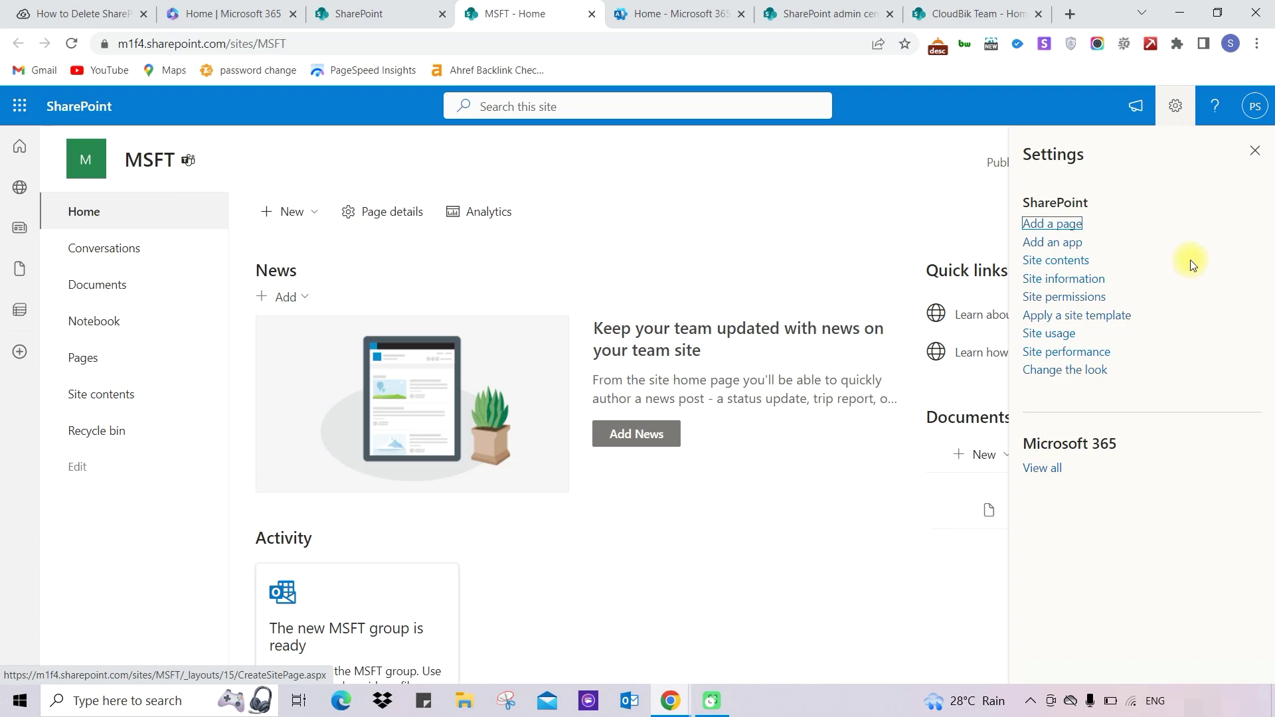
left_click(1053, 279)
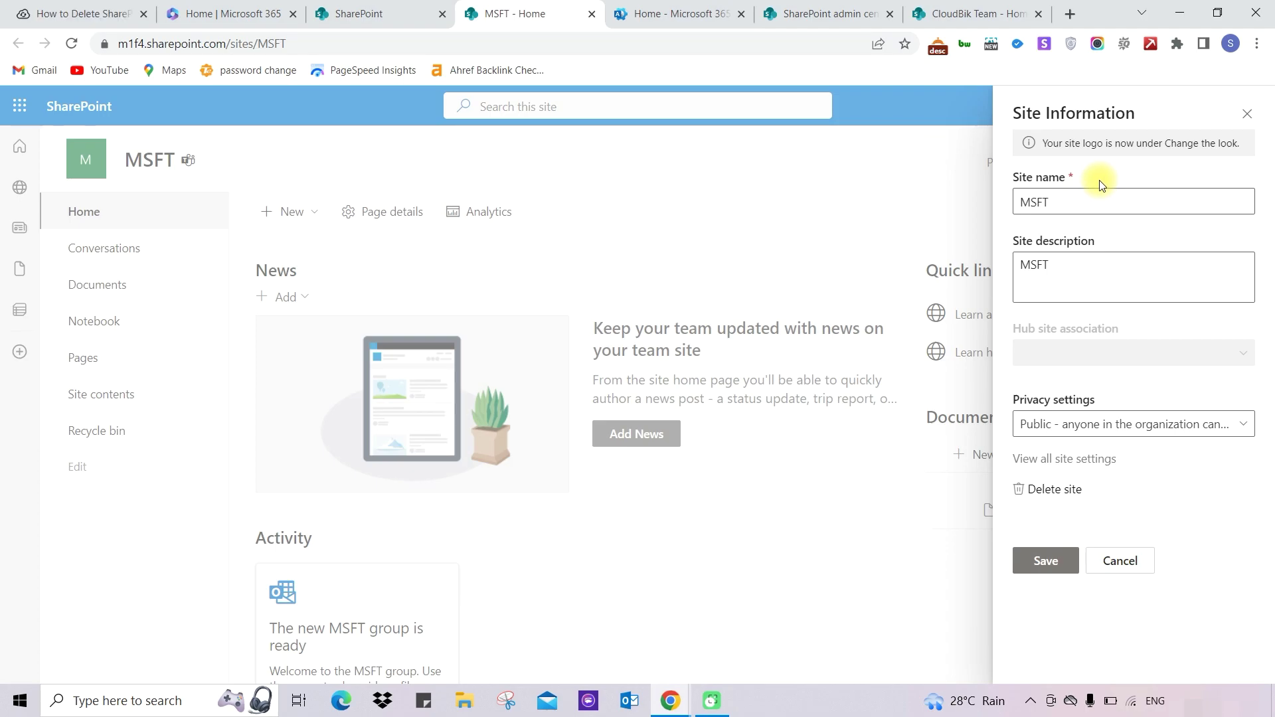
left_click(1055, 491)
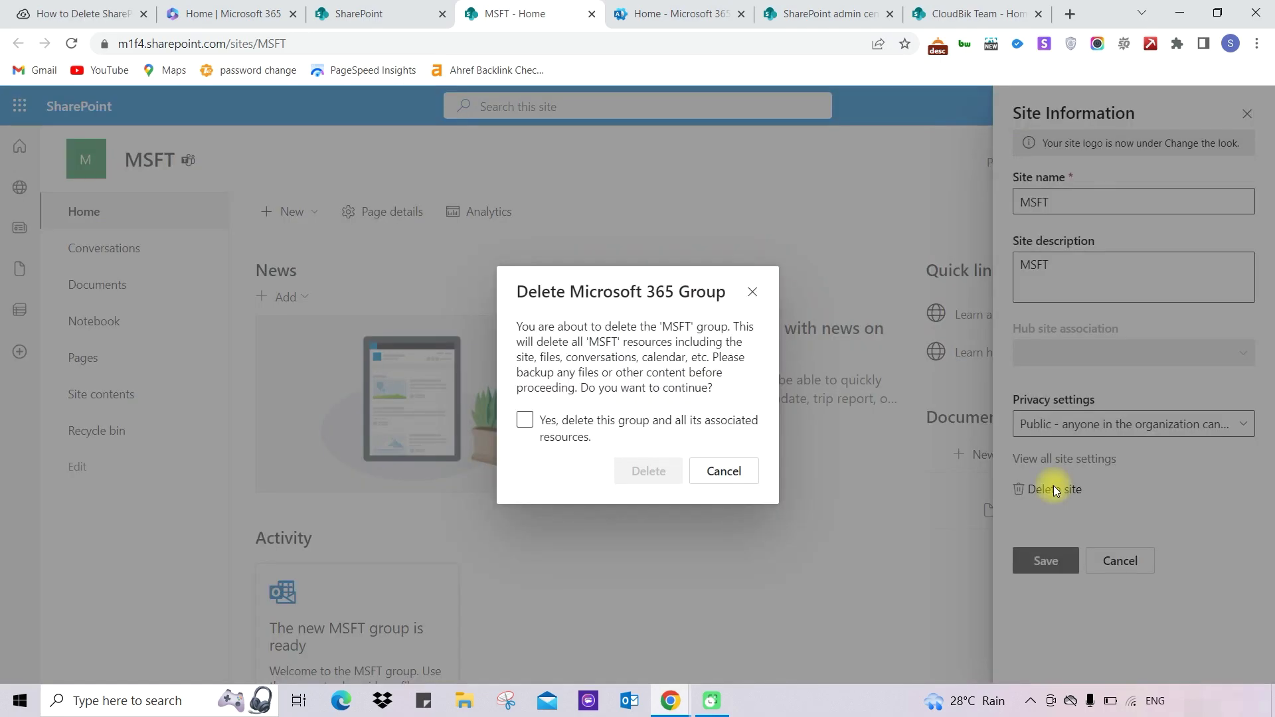
left_click(596, 427)
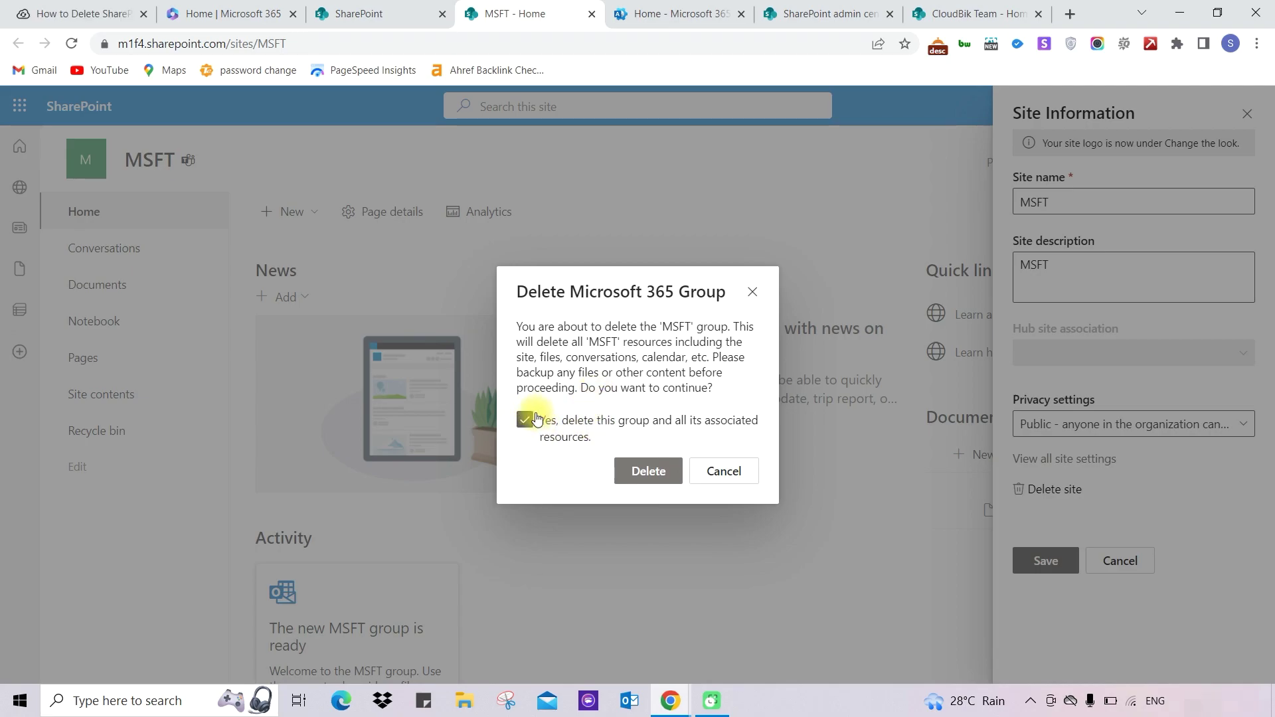
left_click(648, 473)
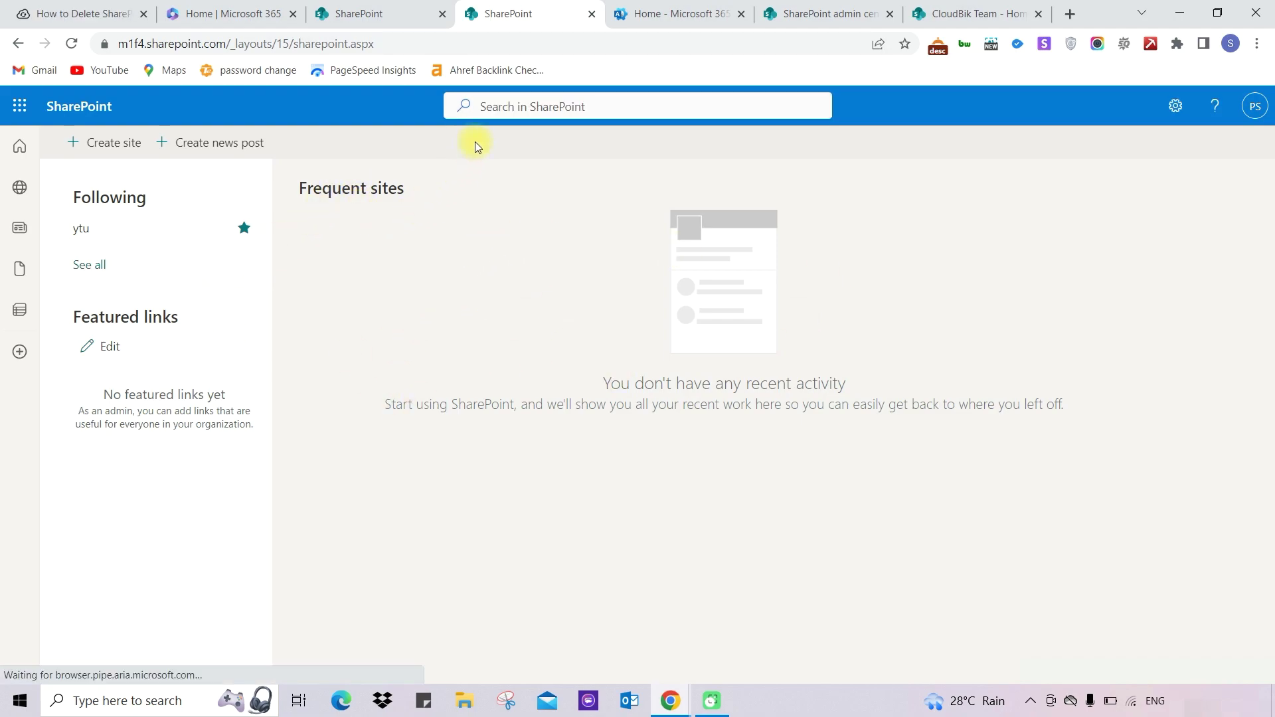
Search 'msft' again and open the MSFT link, which shows 404 FILE NOT FOUND
left_click(538, 105)
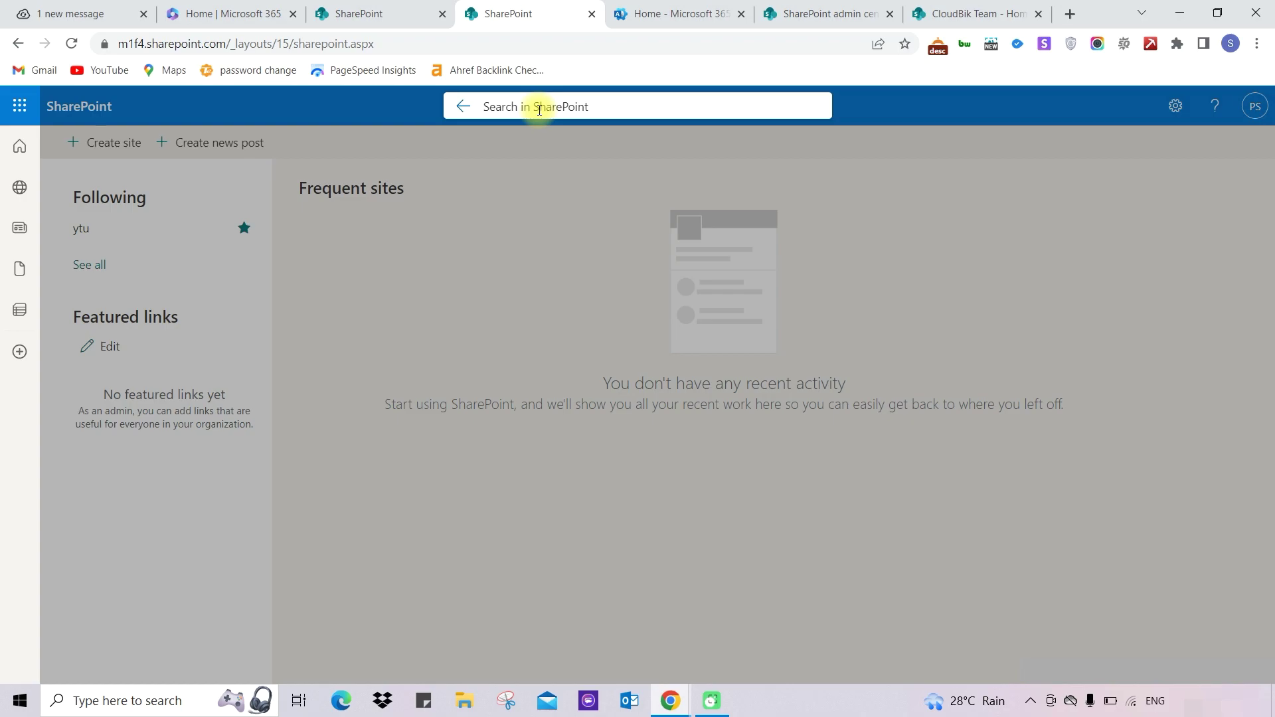
type("msft")
key("Return")
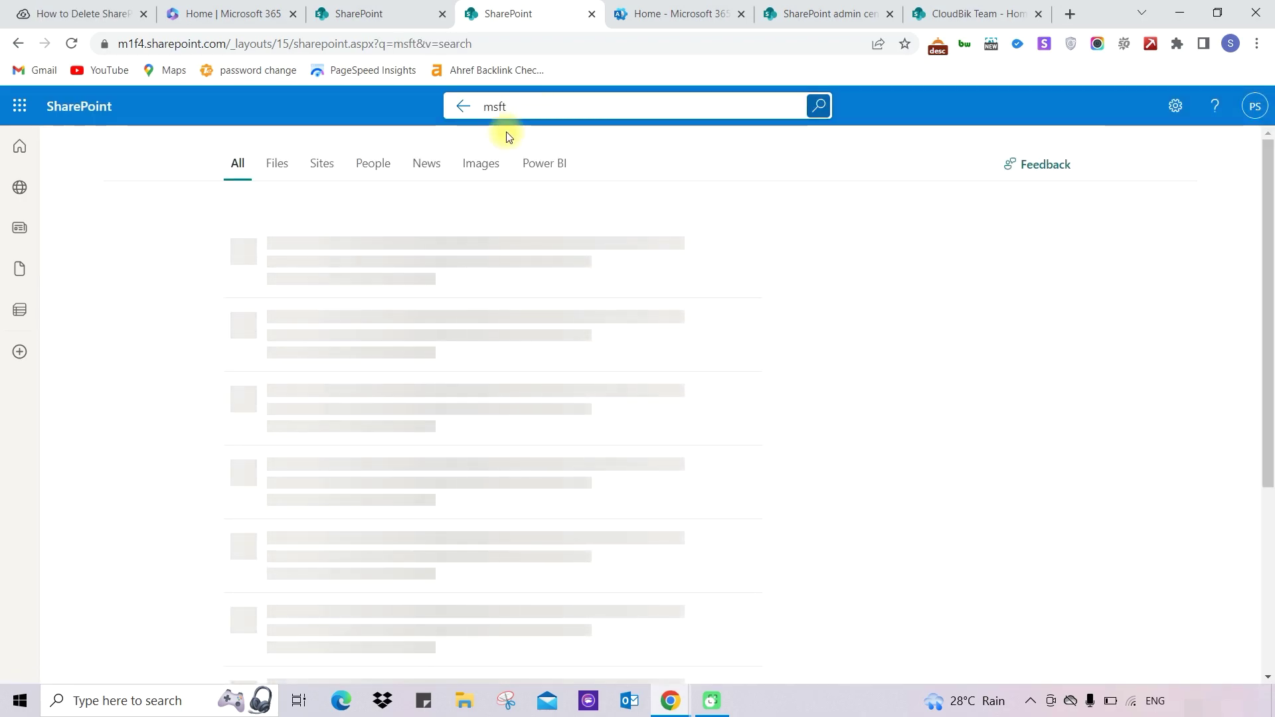
left_click(365, 270)
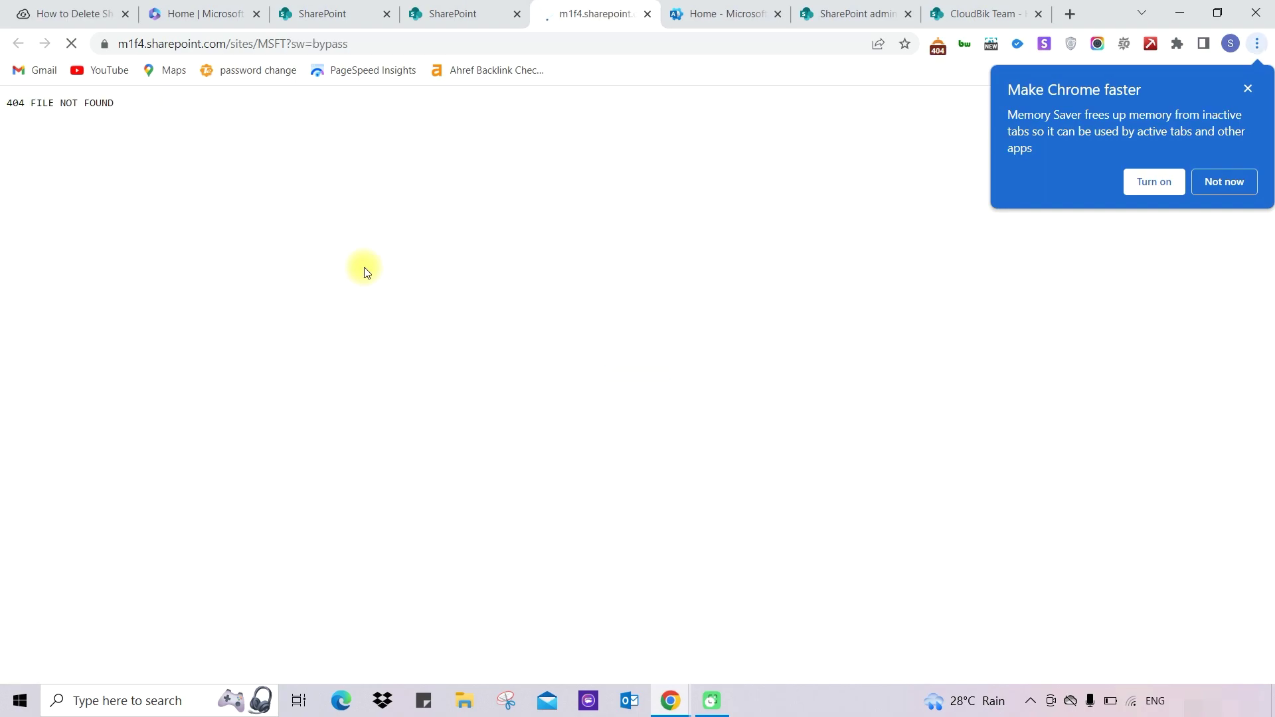
left_click_drag(5, 107, 128, 100)
left_click(128, 99)
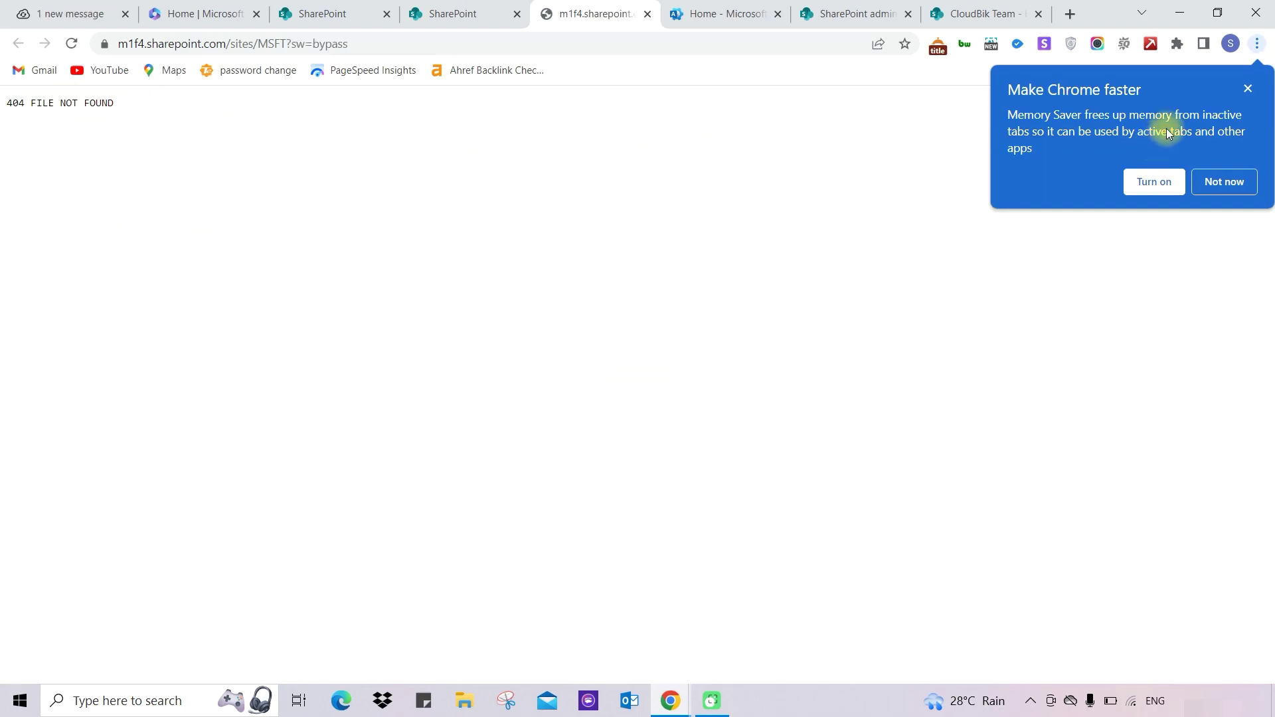
left_click(1250, 91)
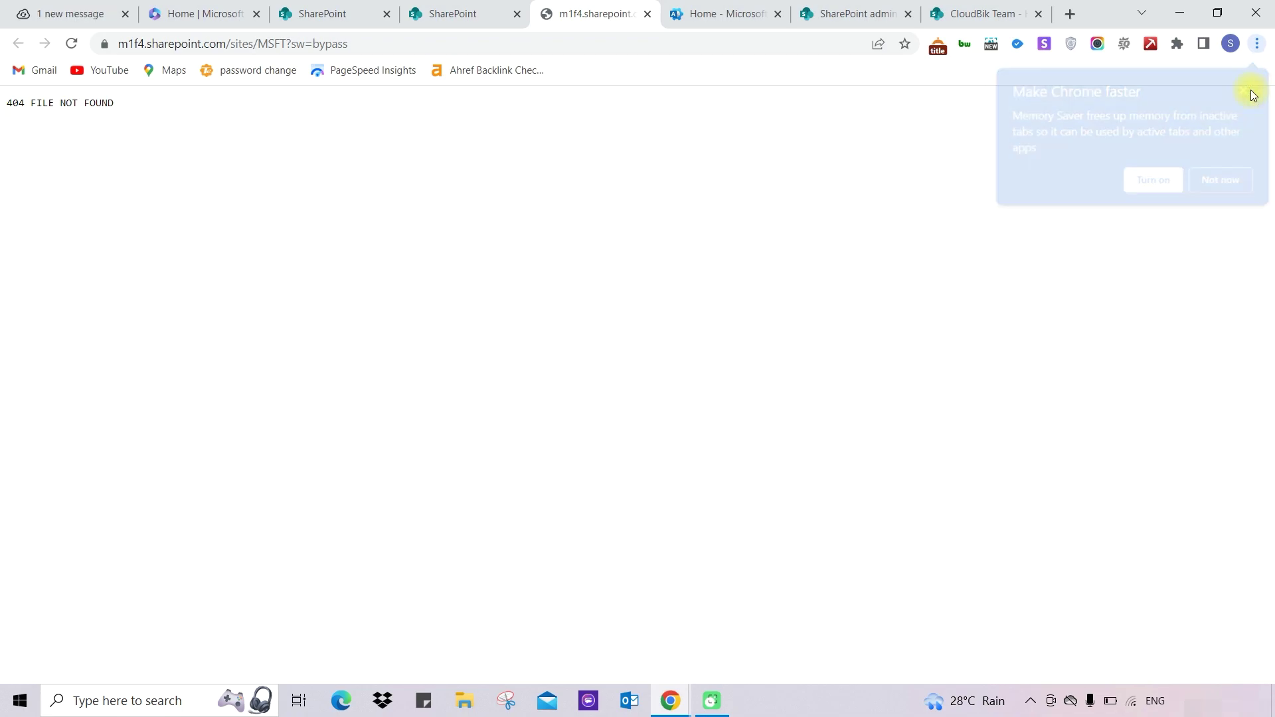